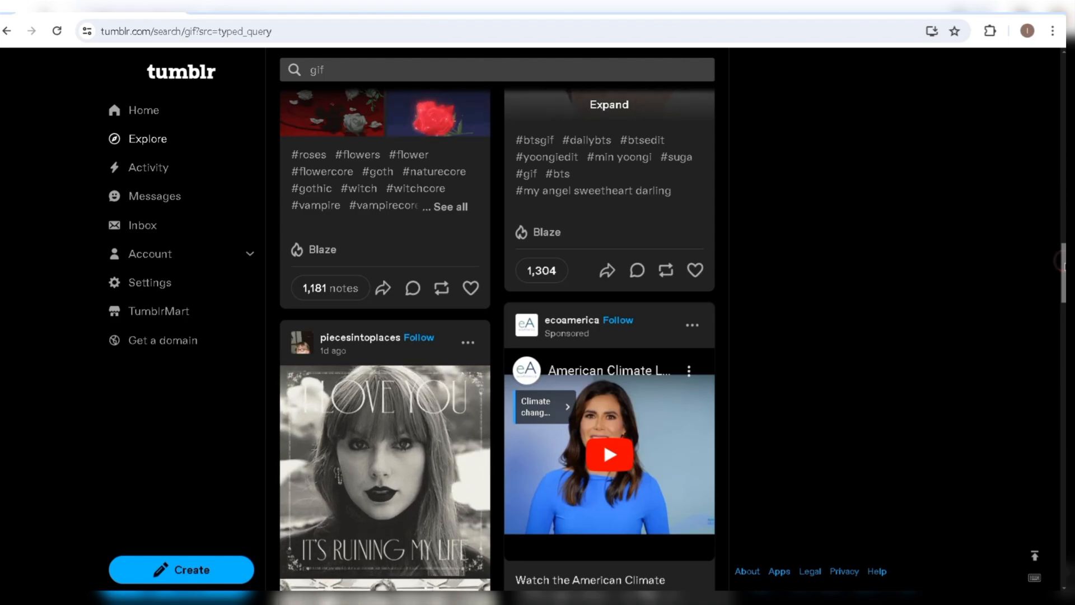
Look through the Tumblr search results for gif posts.
scroll(1059, 194, "down", 5)
scroll(1059, 194, "down", 5)
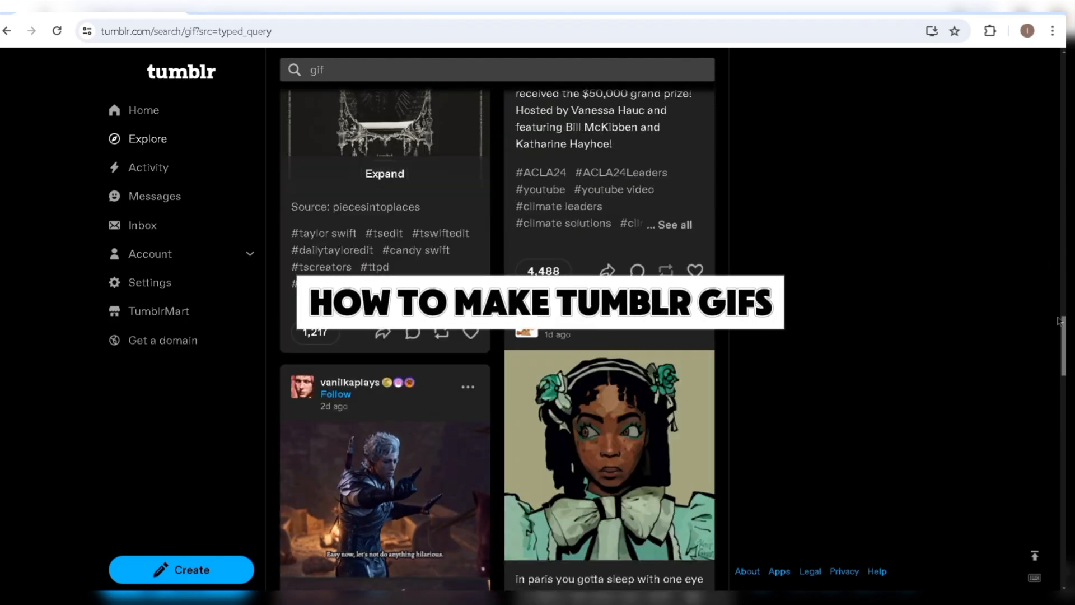
scroll(497, 336, "down", 5)
scroll(497, 336, "down", 5)
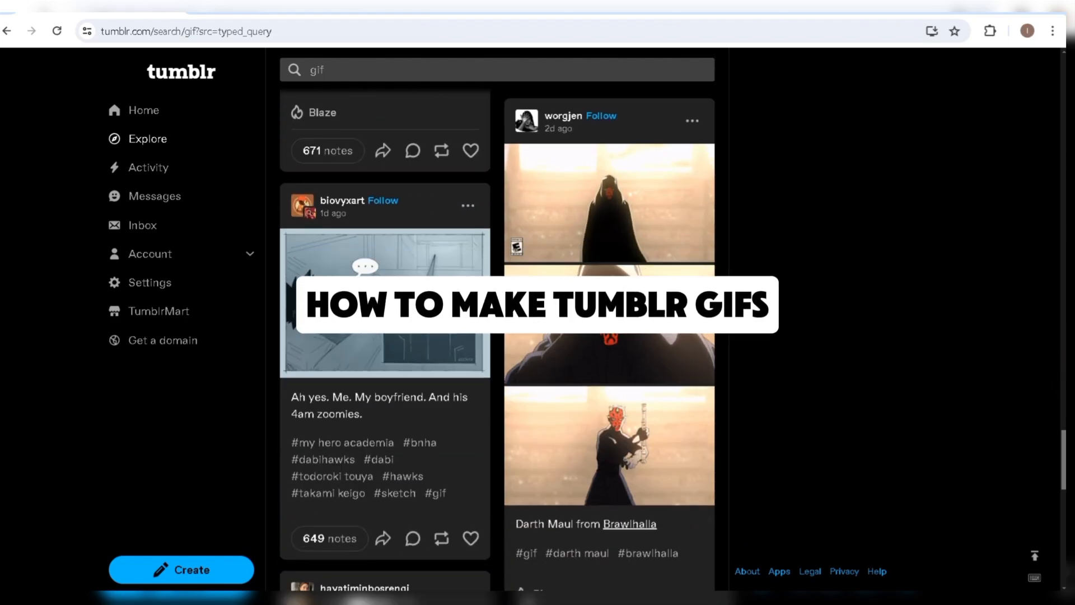
scroll(497, 336, "down", 5)
scroll(497, 336, "down", 5)
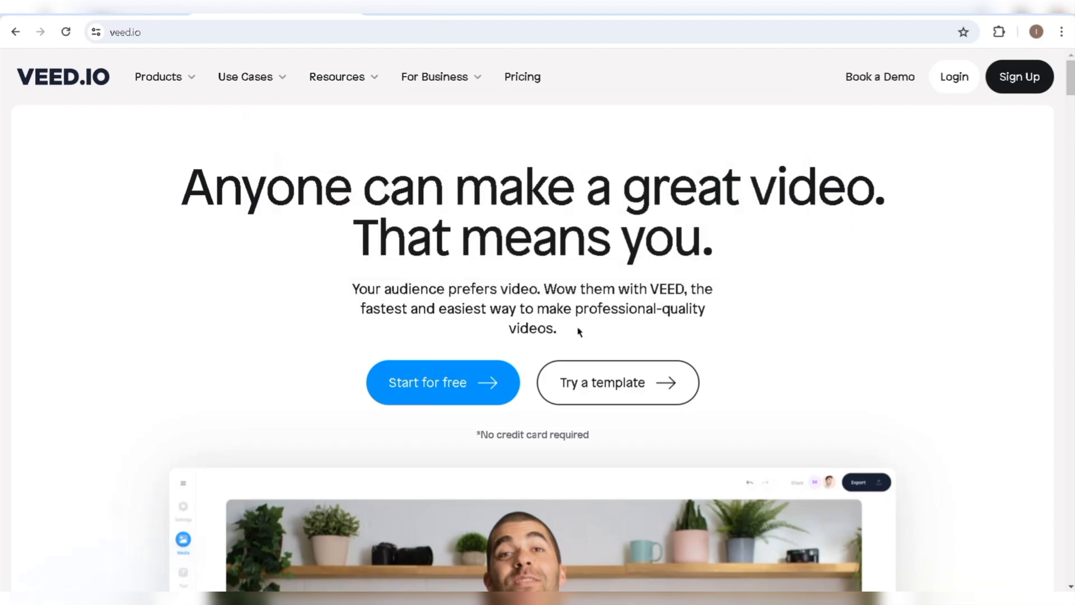
In VEED.IO, start a free project without an account and upload the video "random" from the Downloads folder.
left_click(465, 386)
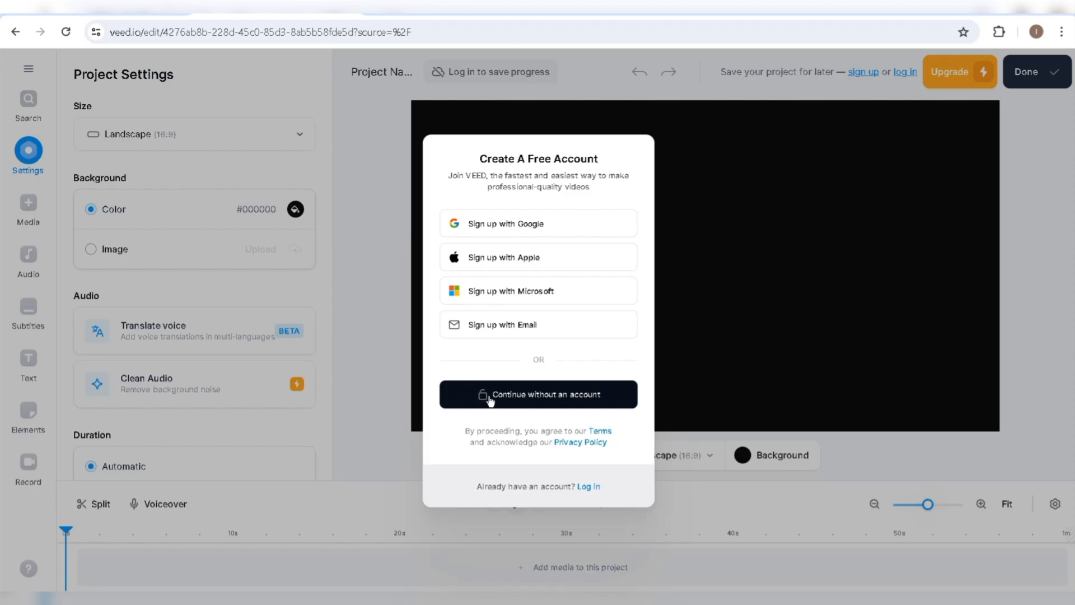
left_click(489, 398)
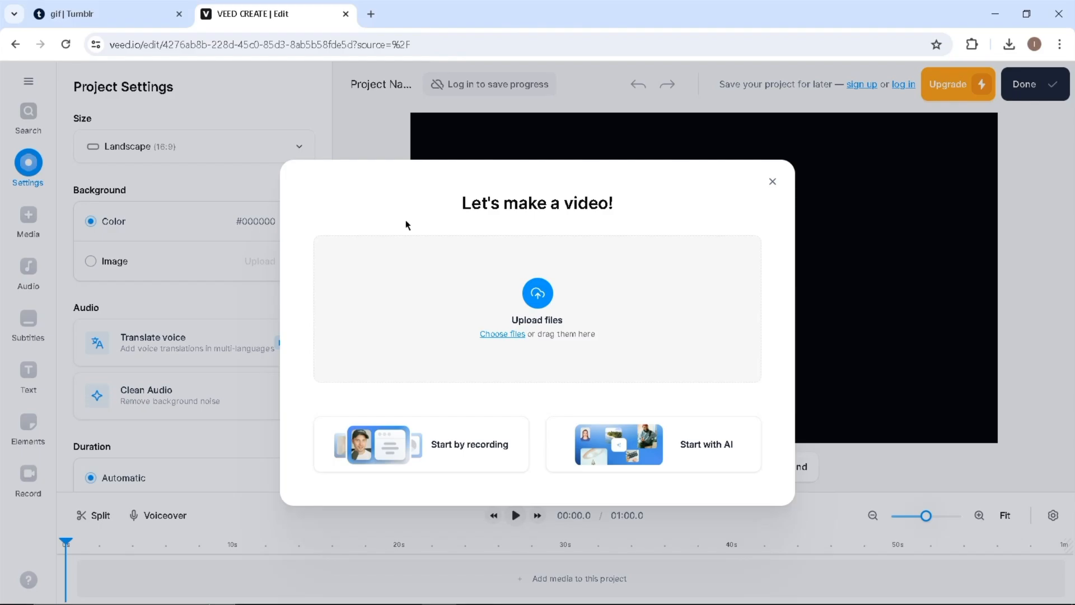
left_click(536, 293)
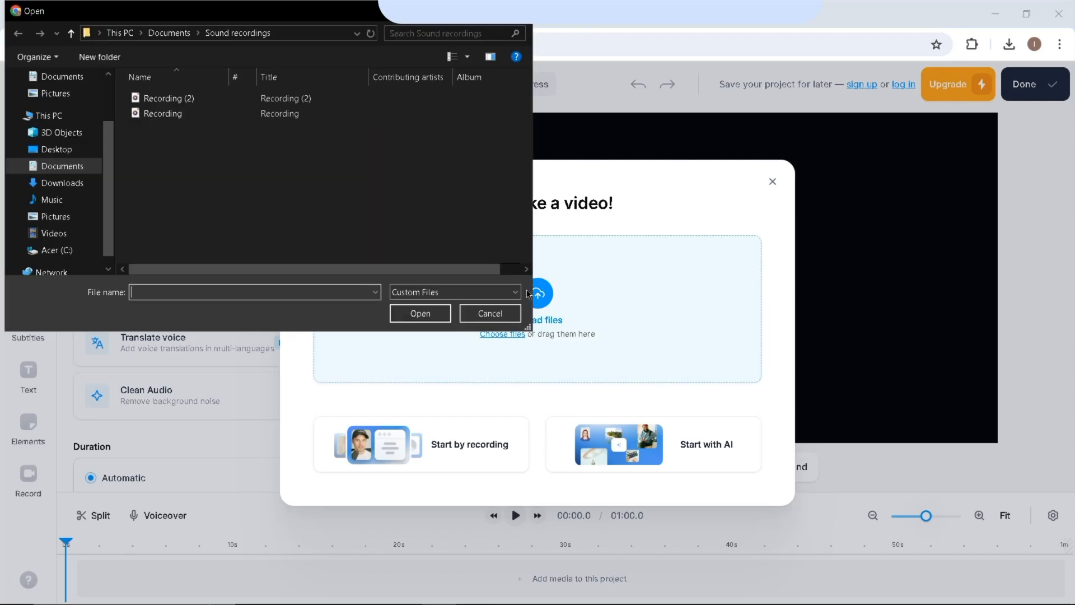
left_click(53, 183)
left_click(205, 102)
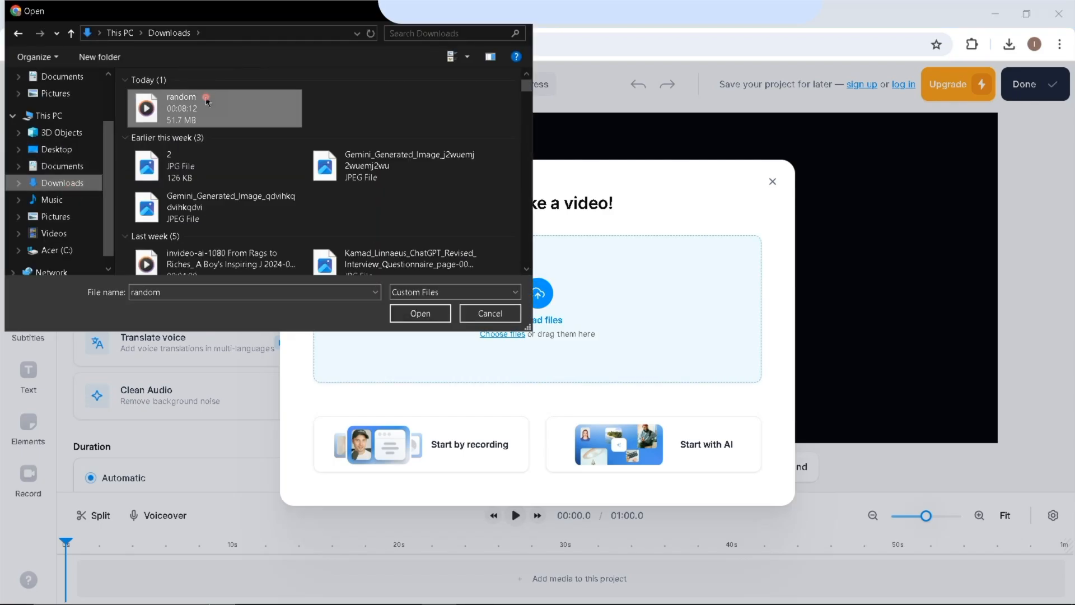
left_click(407, 314)
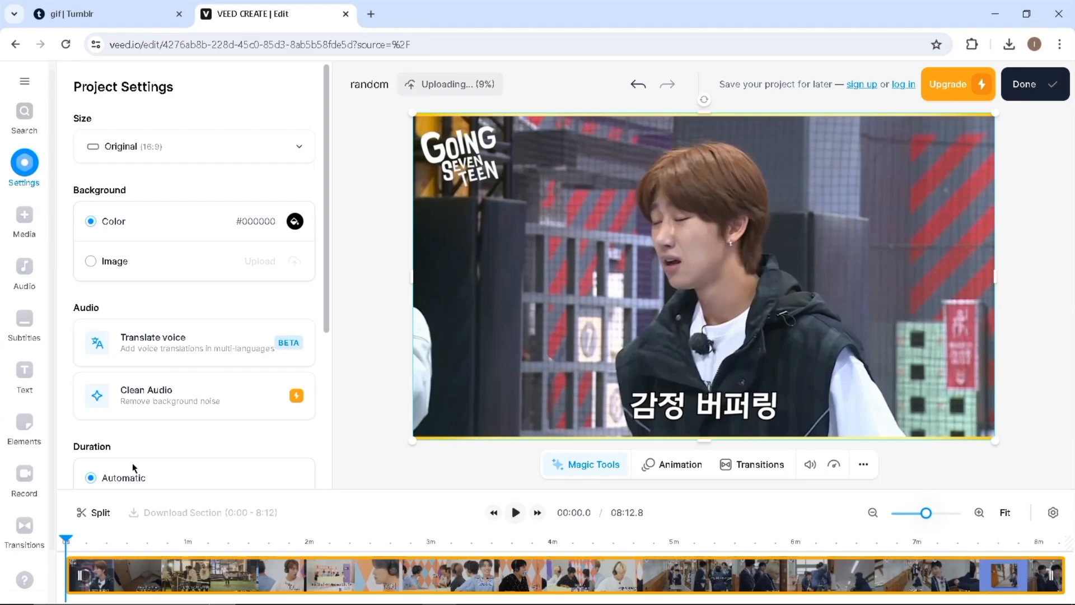
Change the project size to Square (1:1).
left_click(163, 150)
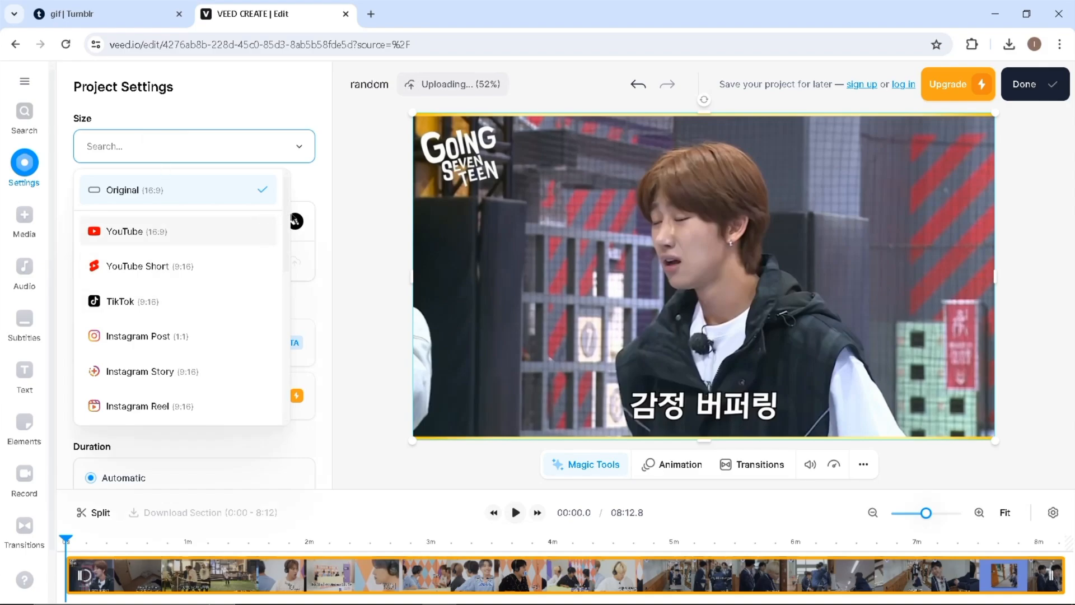
scroll(286, 212, "down", 3)
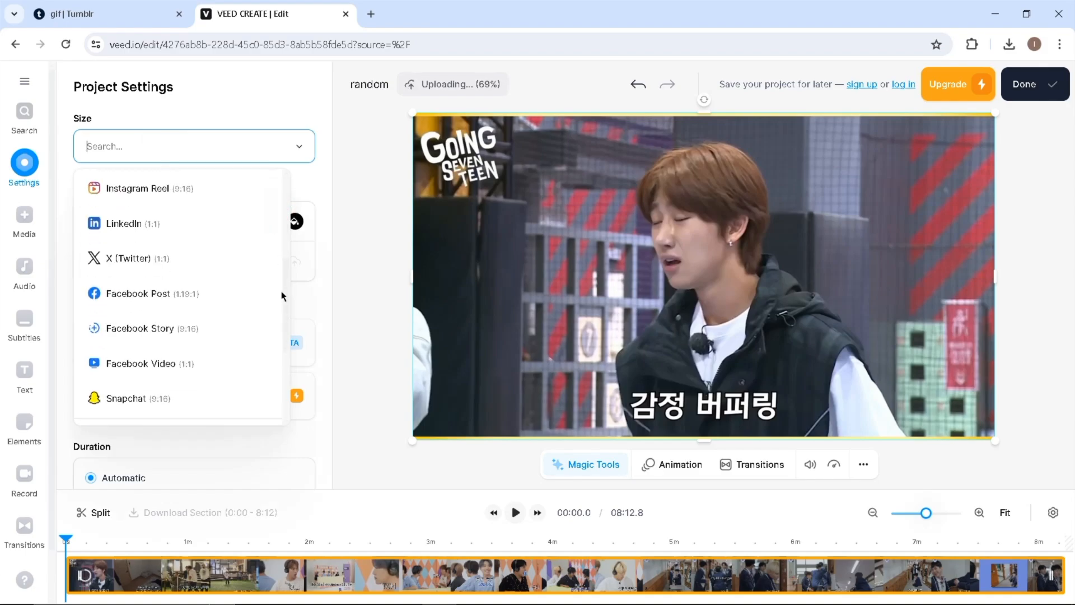
scroll(281, 296, "down", 5)
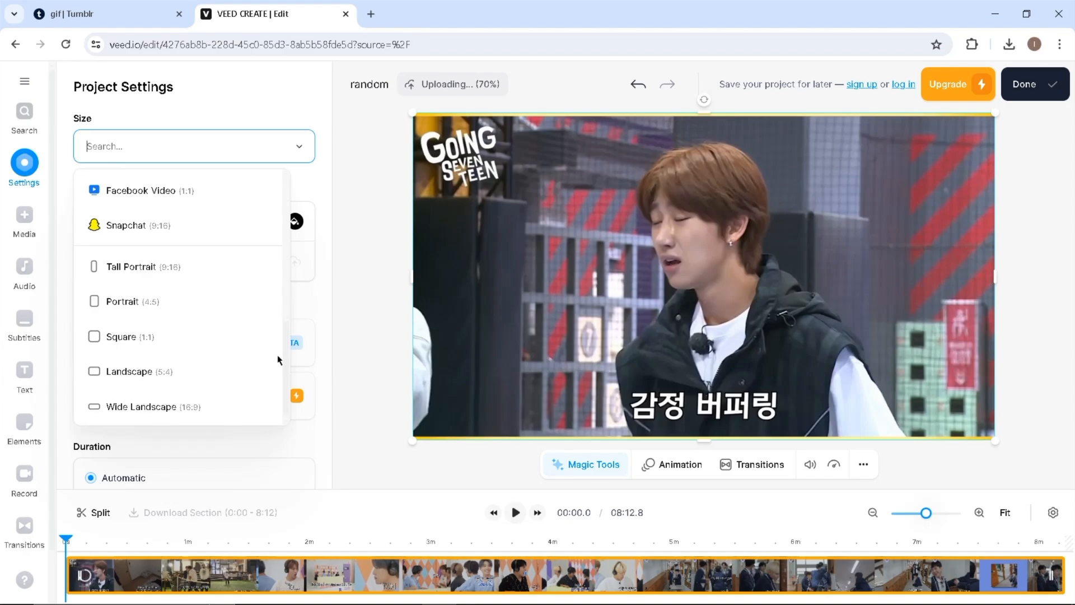
left_click(137, 335)
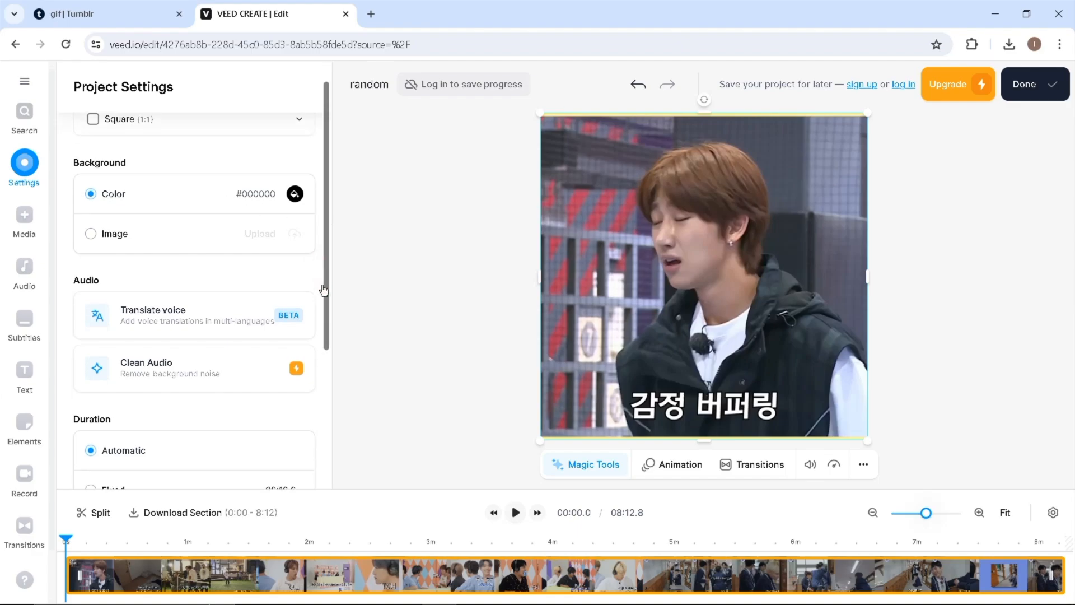
Switch the project background to the image option and back to color.
scroll(323, 274, "down", 1)
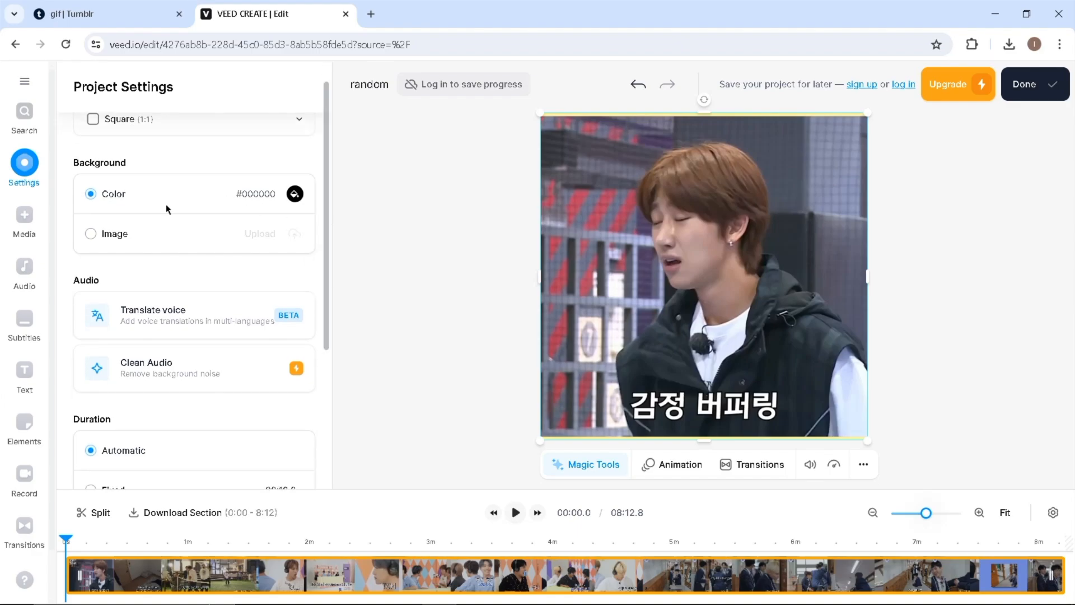
left_click(110, 238)
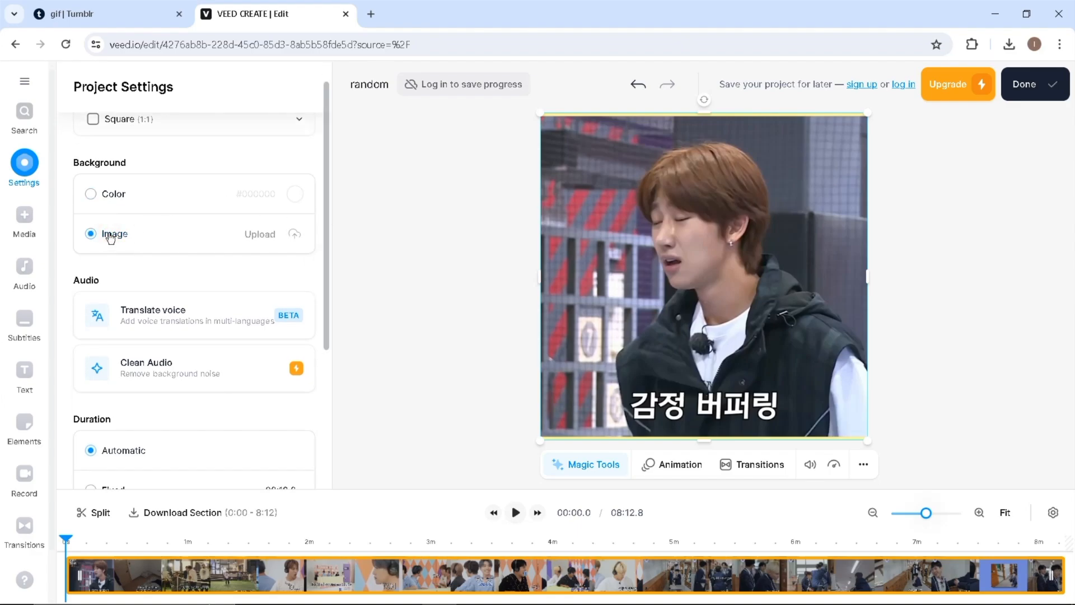
left_click(90, 194)
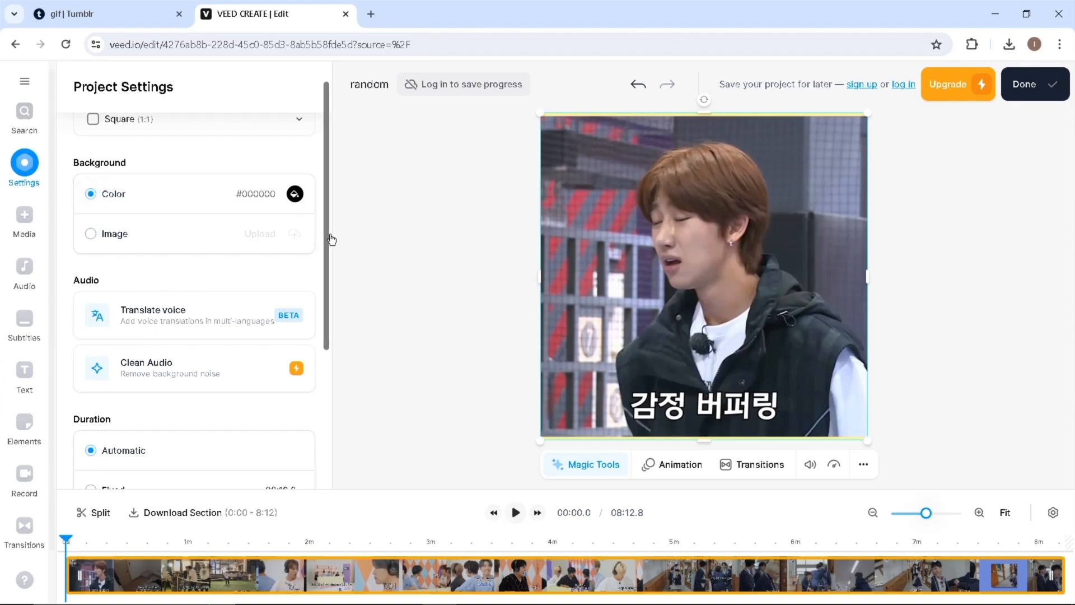
Examine the voice translation options and the upgrade plans for audio cleaning, leaving both without changes.
scroll(330, 241, "down", 2)
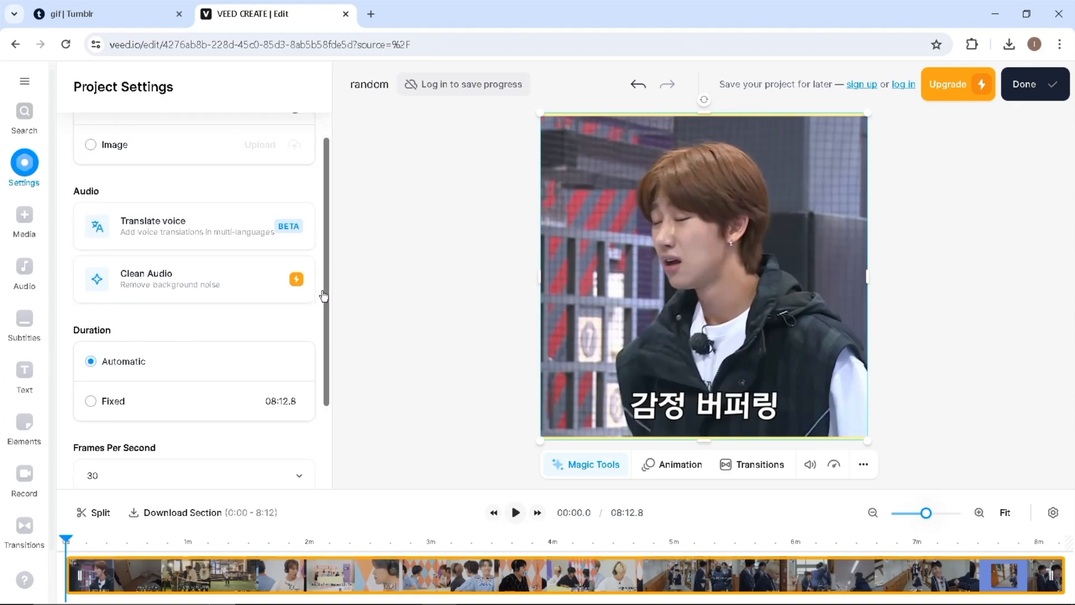
left_click(99, 225)
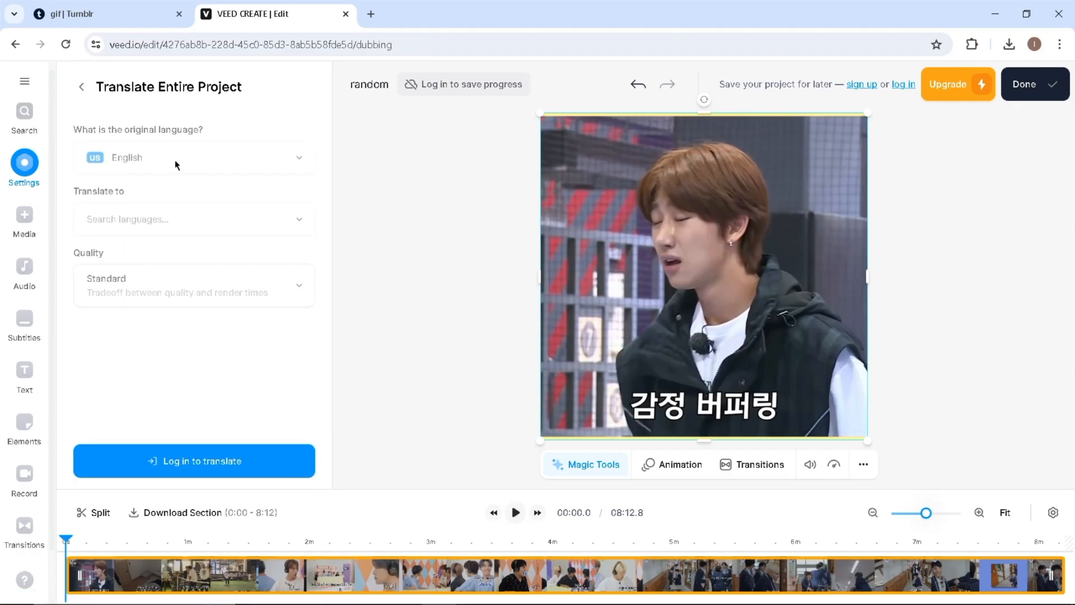
left_click(82, 87)
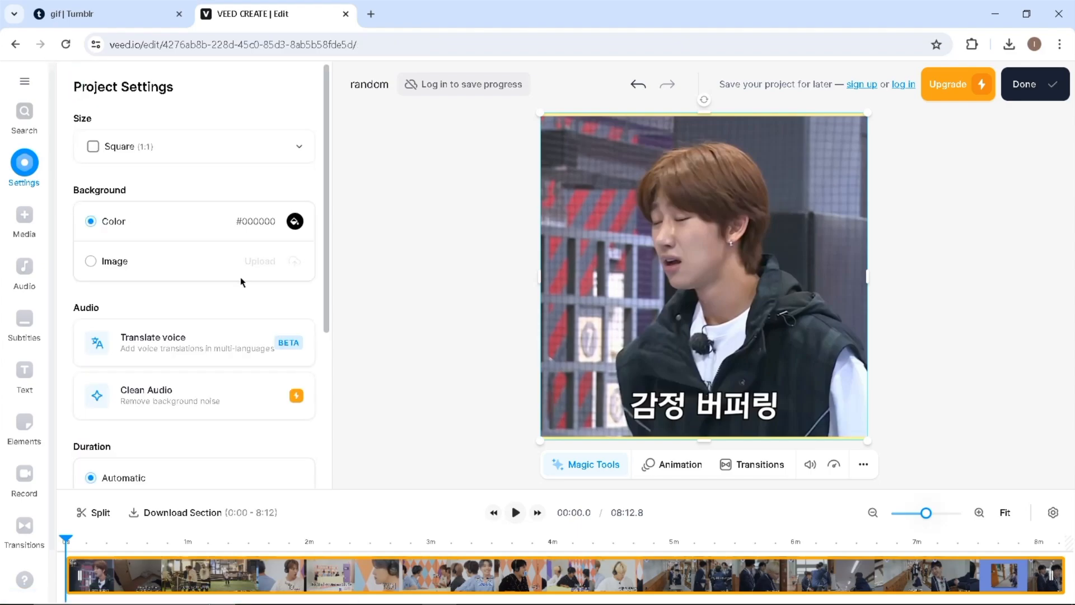
left_click_drag(328, 305, 333, 370)
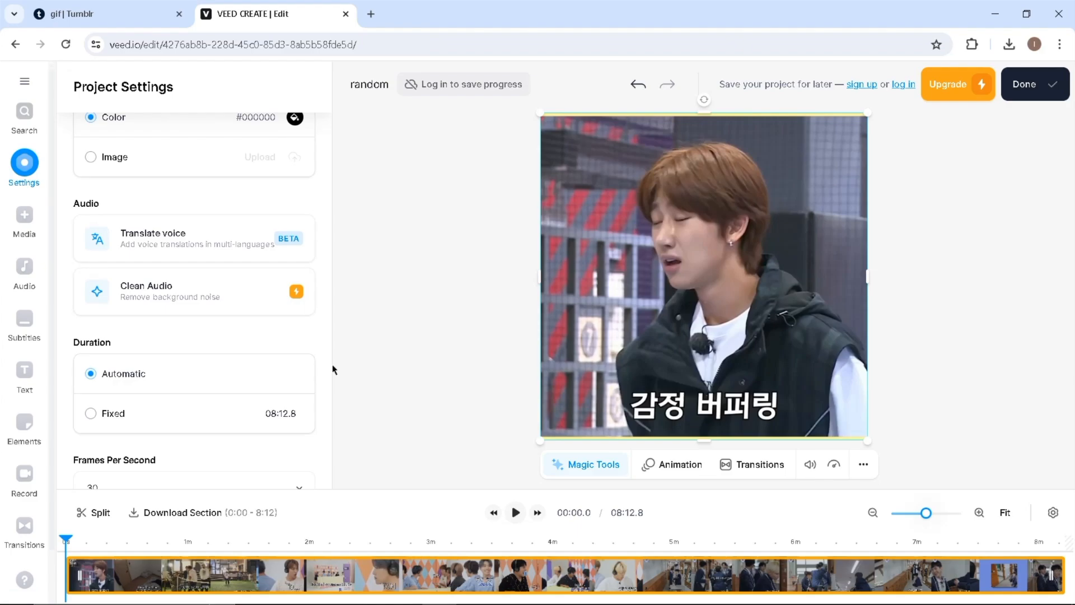
left_click(268, 291)
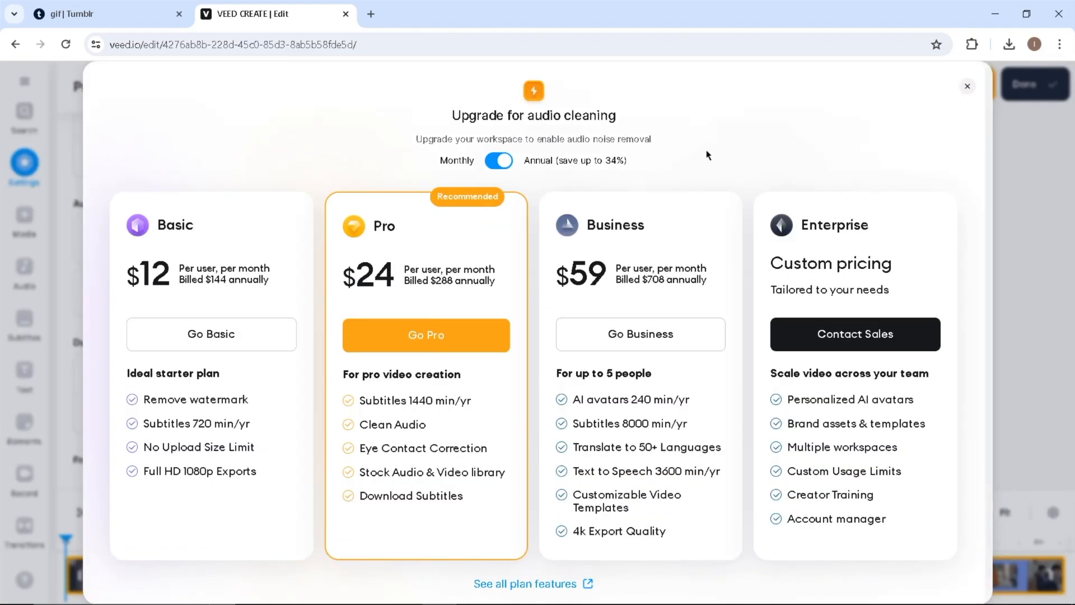
left_click(967, 88)
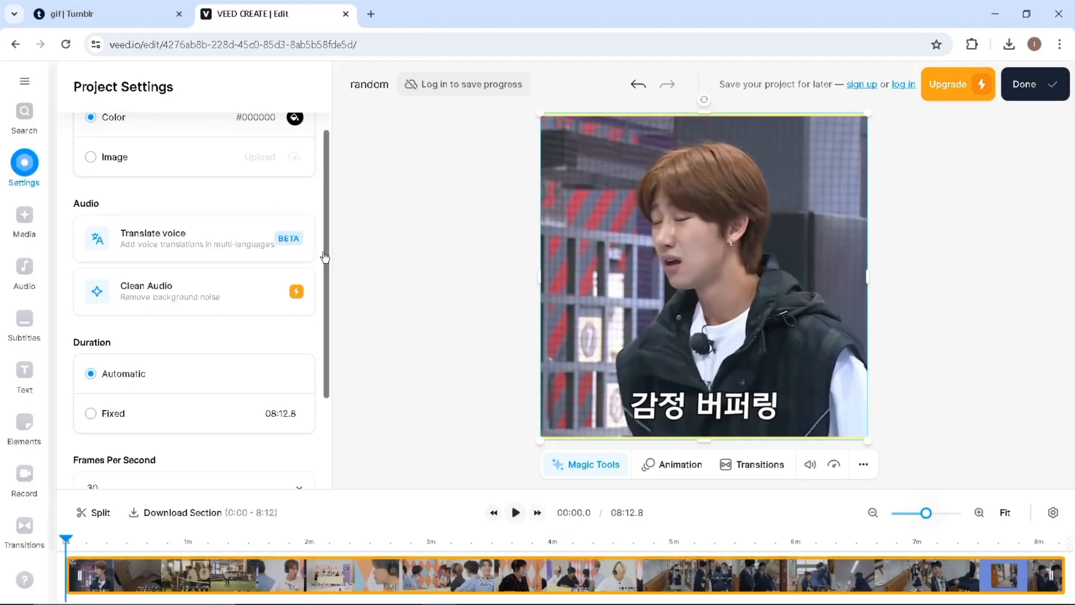
Split the video at 00:01.6 and remove everything after that point.
left_click_drag(325, 257, 315, 357)
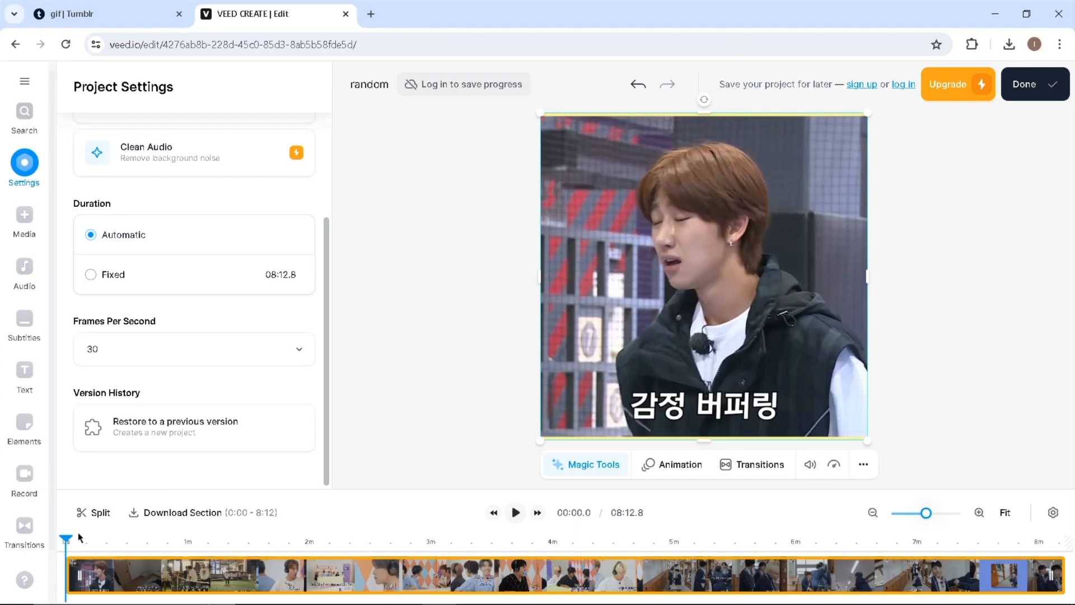
mouse_move(66, 542)
left_mouse_down()
mouse_move(102, 543)
mouse_move(60, 547)
left_mouse_up()
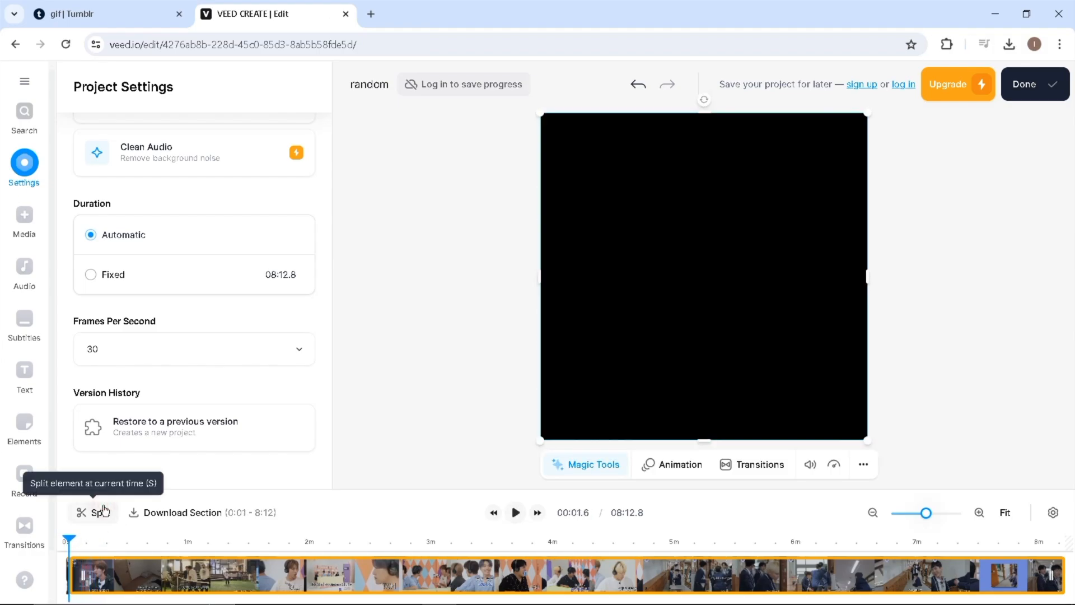
left_click(101, 511)
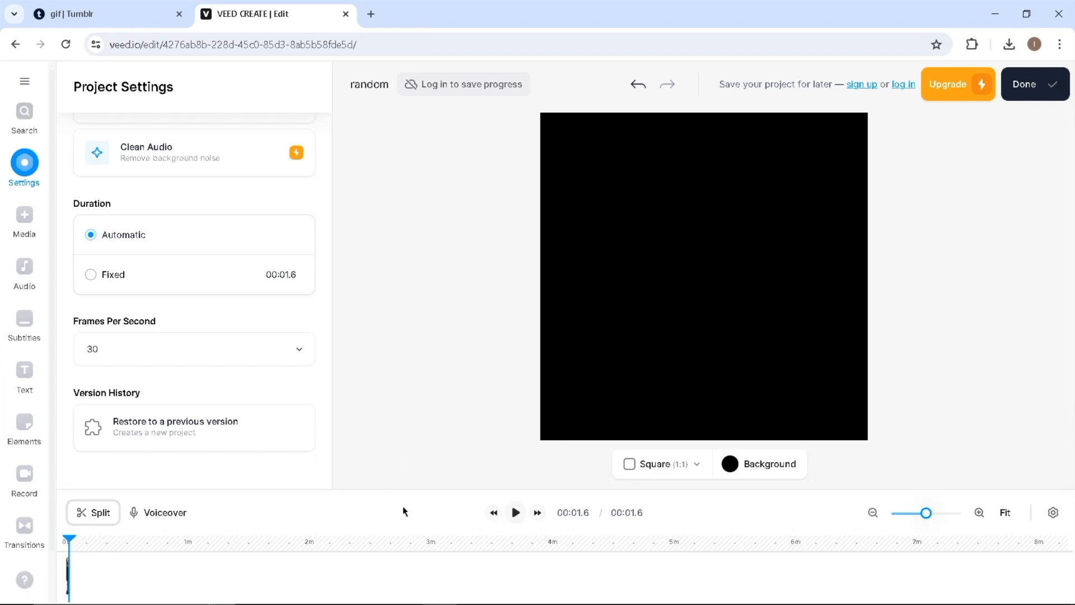
Select the remaining short clip on an enlarged timeline and play it back.
left_click(980, 514)
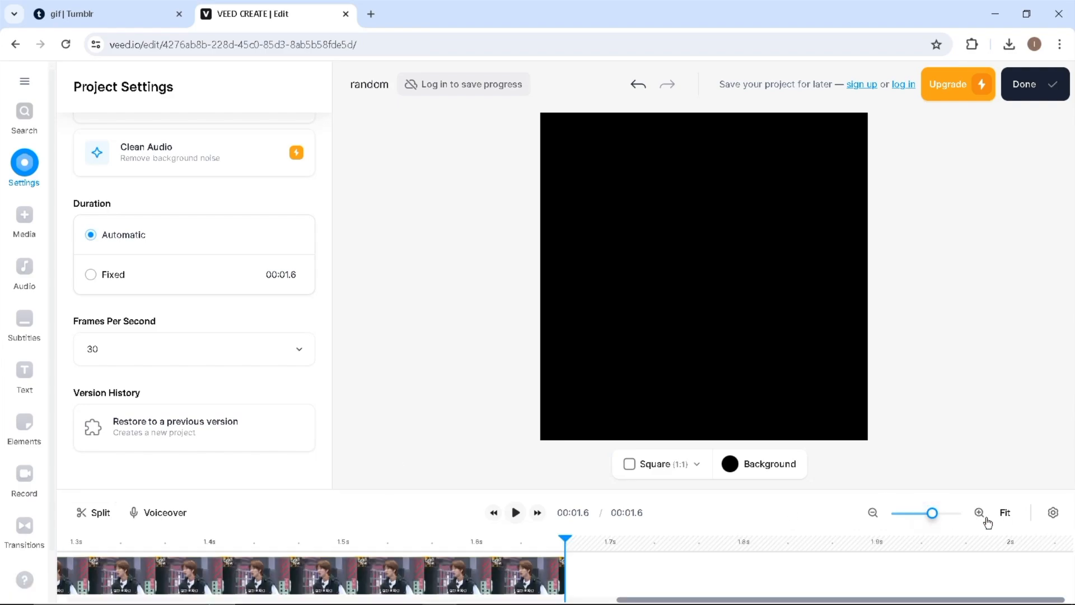
left_click(980, 515)
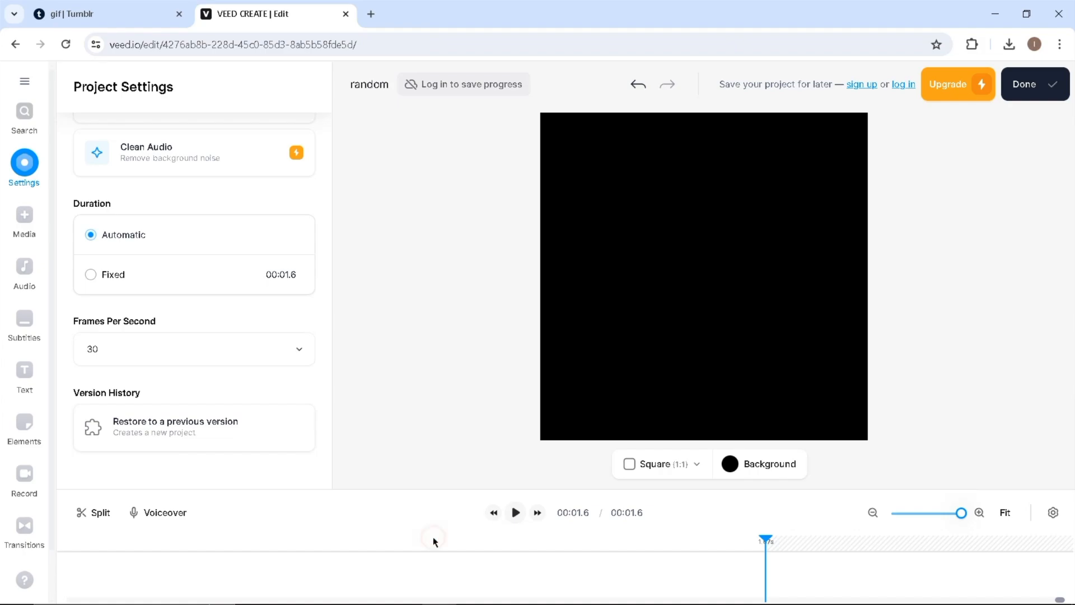
left_click(762, 574)
left_click(940, 513)
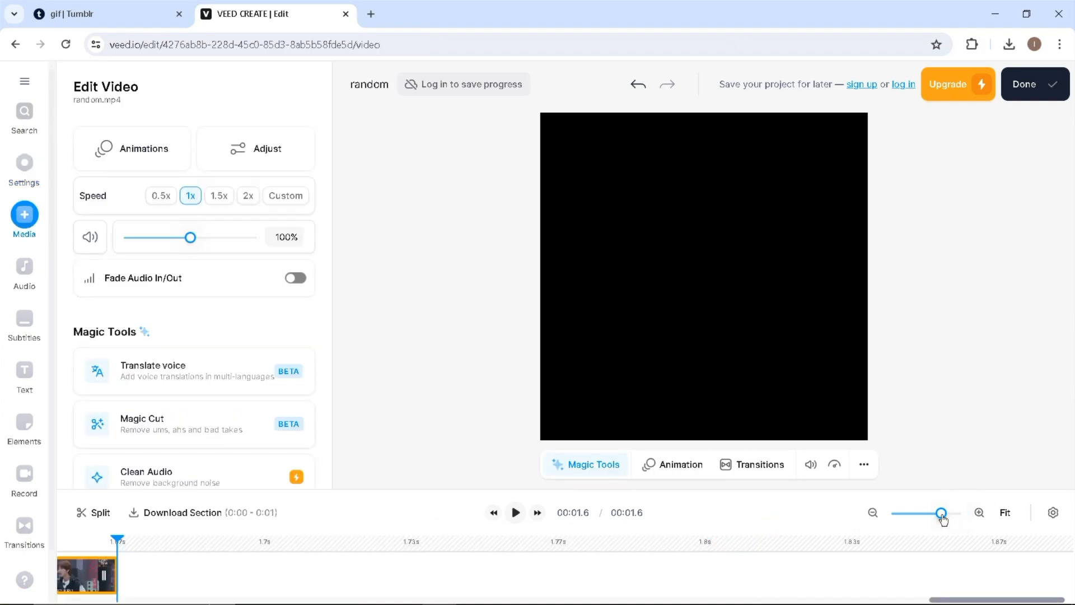
key("space")
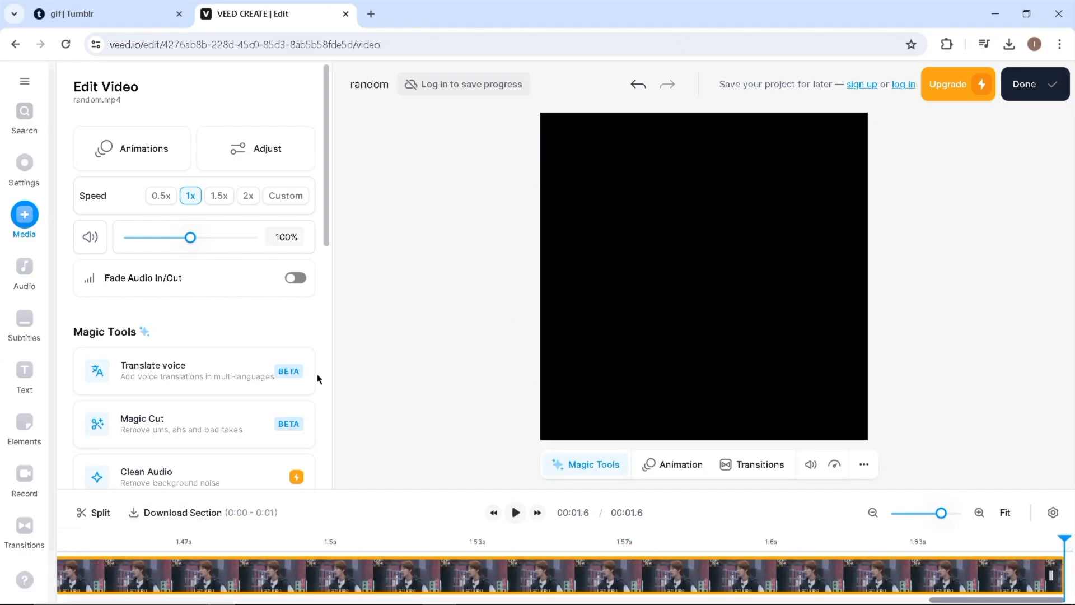
Turn on audio fade in and out for the clip, lower its volume to 61%, and preview it.
left_click_drag(329, 219, 330, 180)
left_click(299, 277)
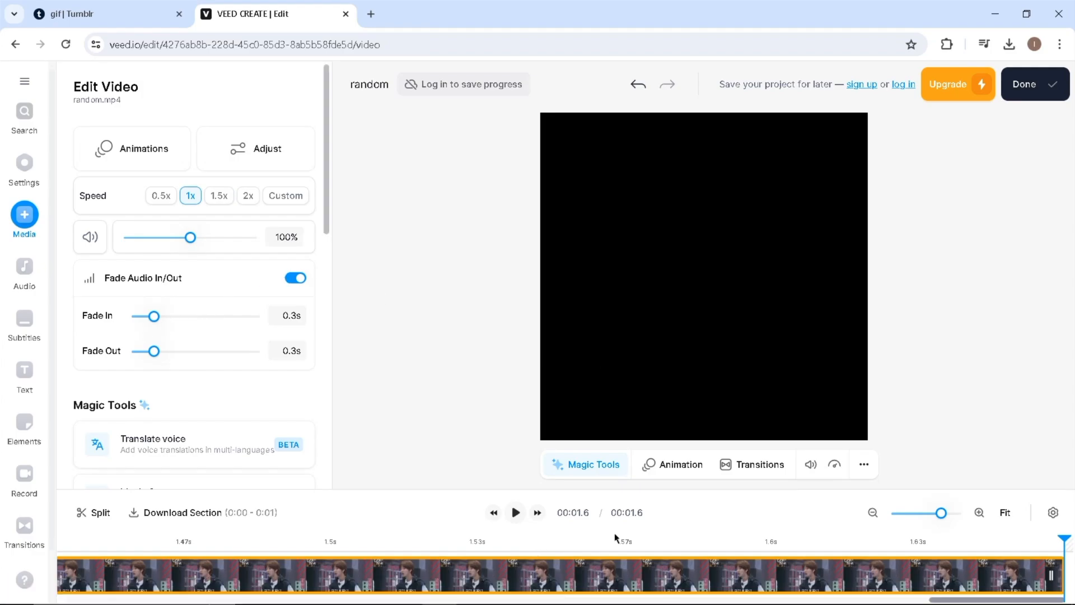
left_click(515, 511)
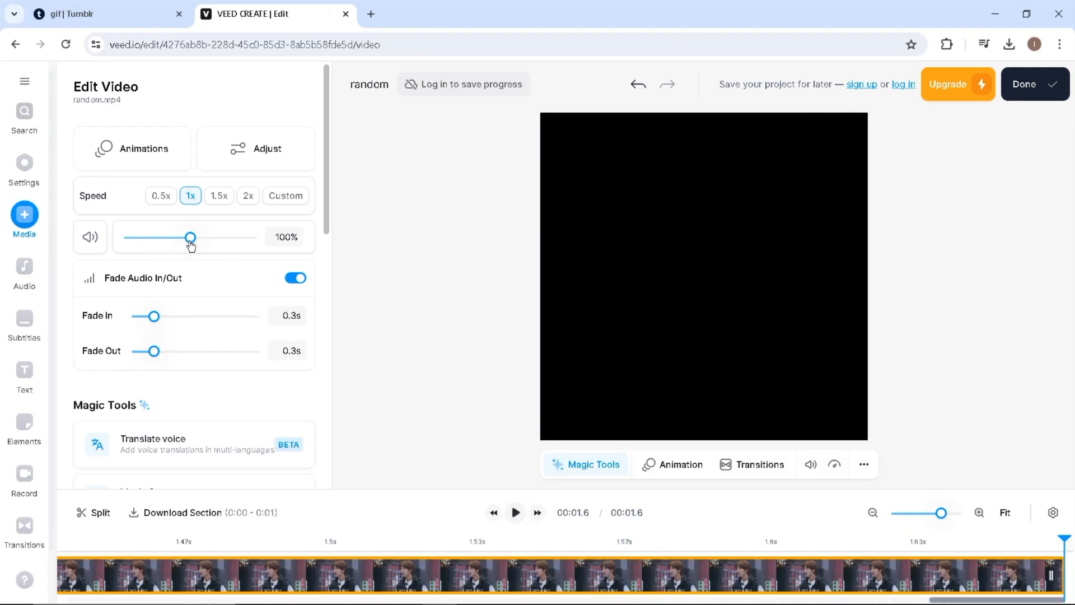
left_click_drag(173, 245, 163, 241)
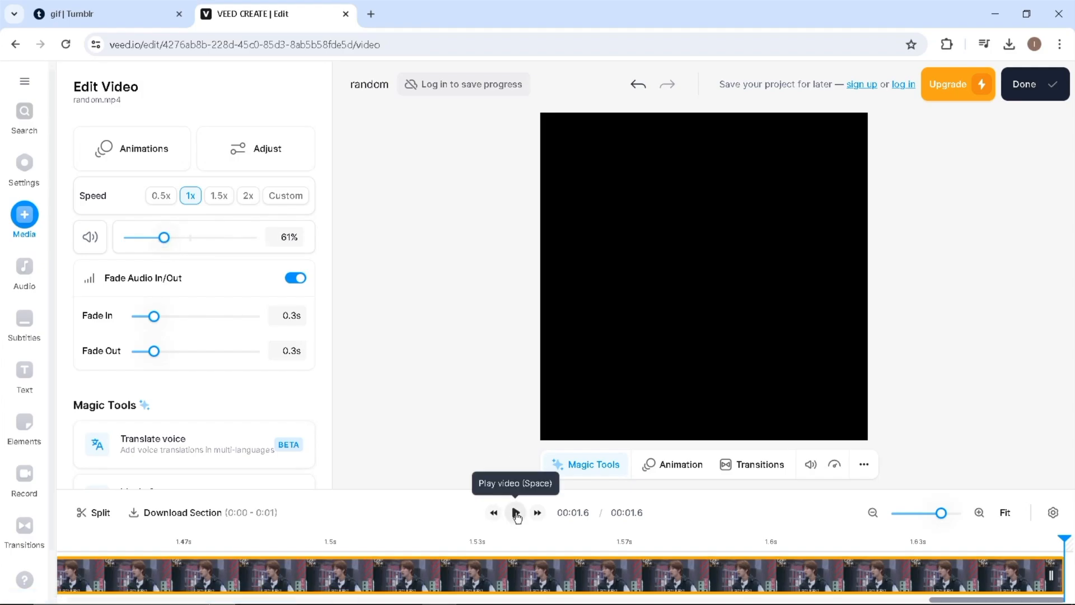
left_click(516, 512)
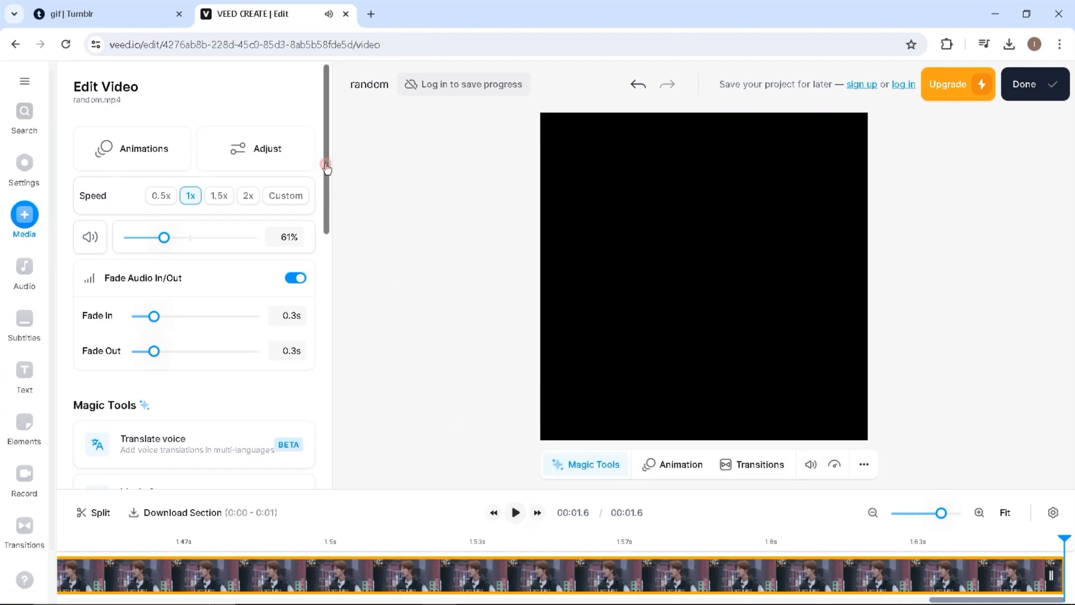
Enable round corners of 20 on all four corners of the clip and preview it.
left_click_drag(326, 168, 312, 379)
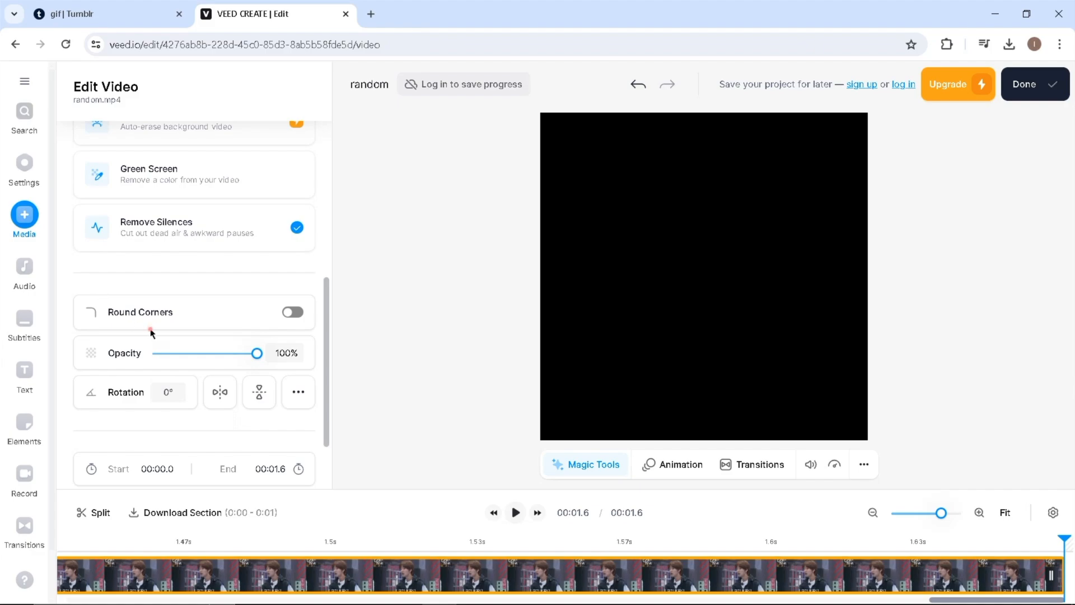
left_click(292, 312)
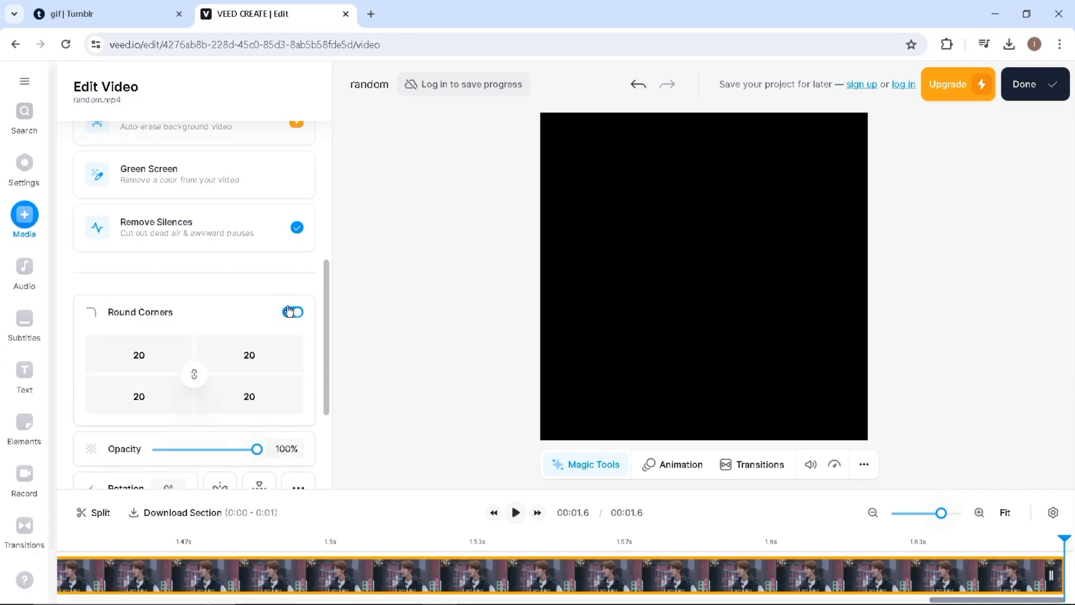
left_click(515, 513)
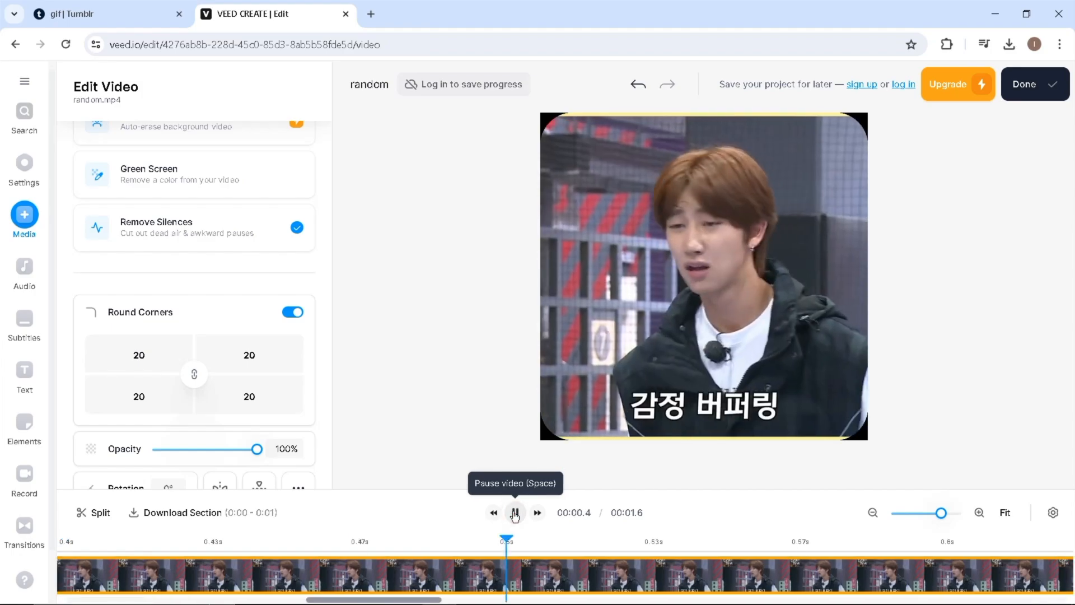
Turn off the clip's round corners and play it back.
left_click(296, 315)
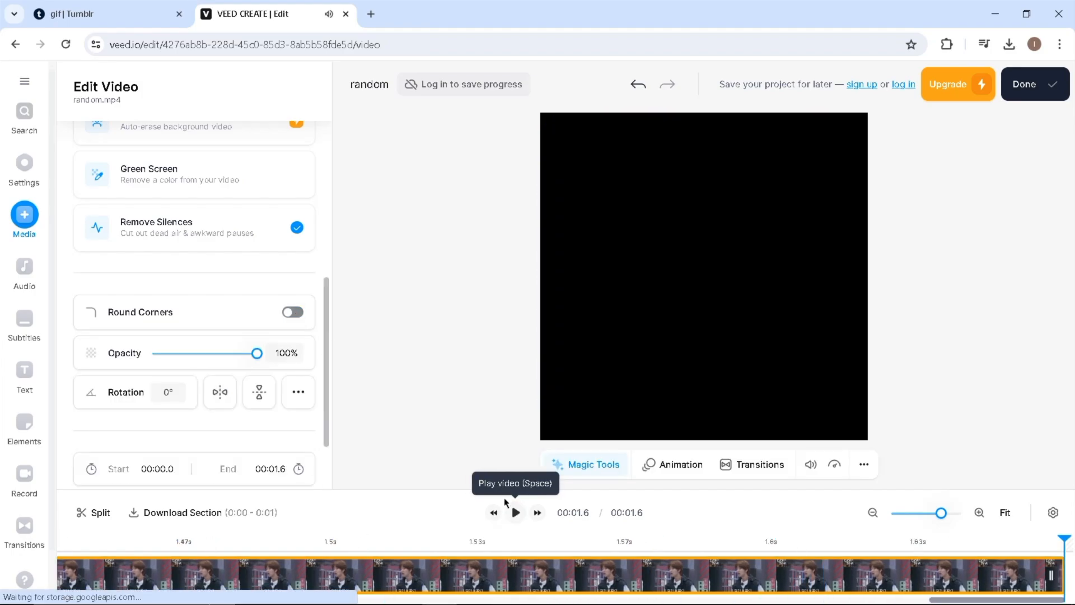
left_click(516, 512)
left_click(517, 512)
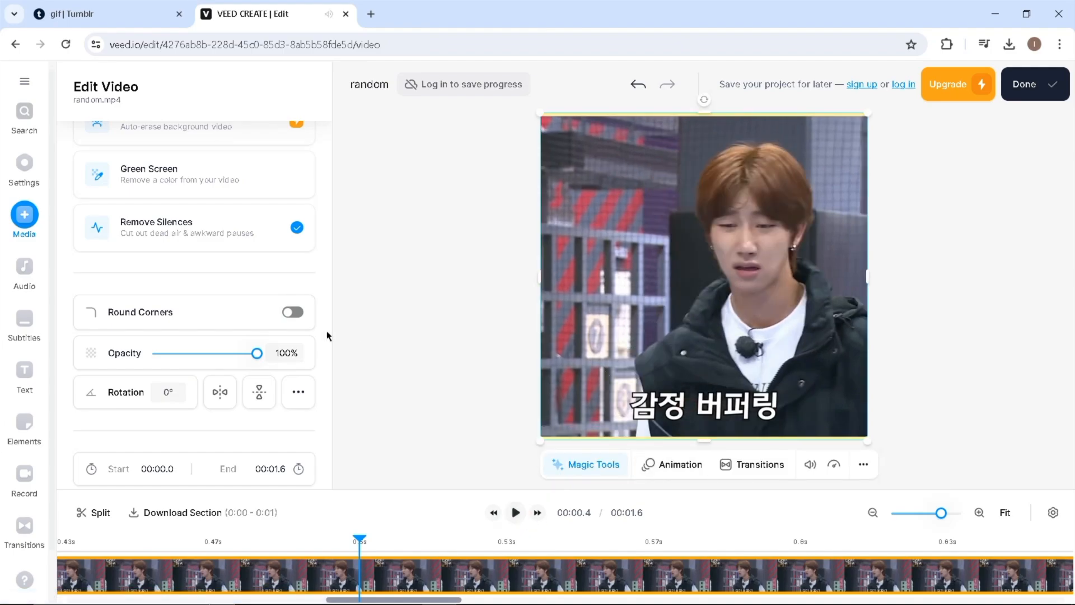
Look through the clip's settings, the media and audio libraries, and the subtitle options, including automatic transcription.
scroll(326, 439, "down", 2)
scroll(327, 446, "up", 10)
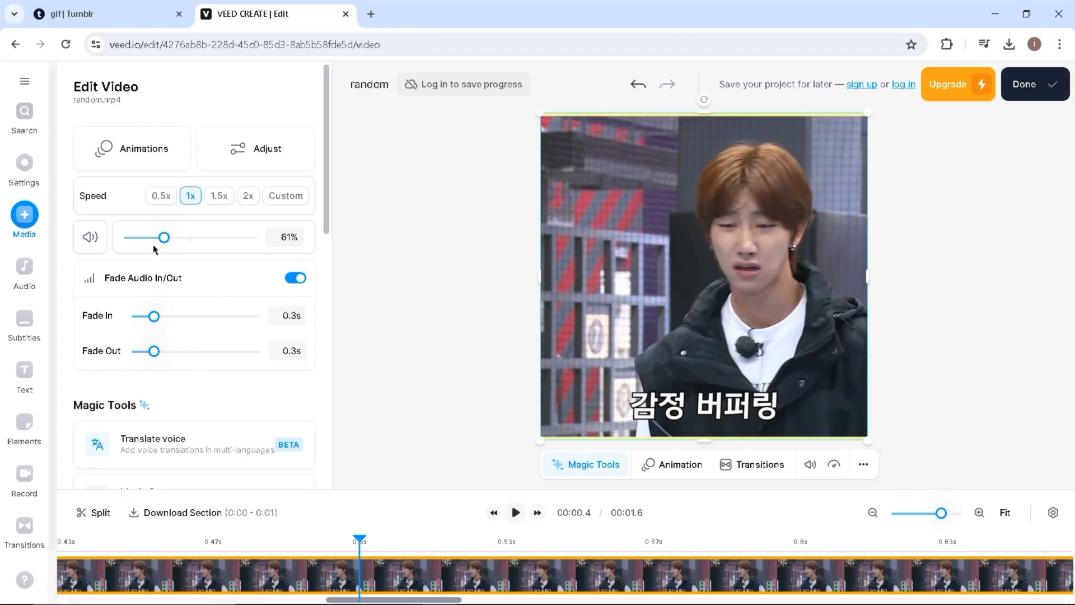
left_click(20, 220)
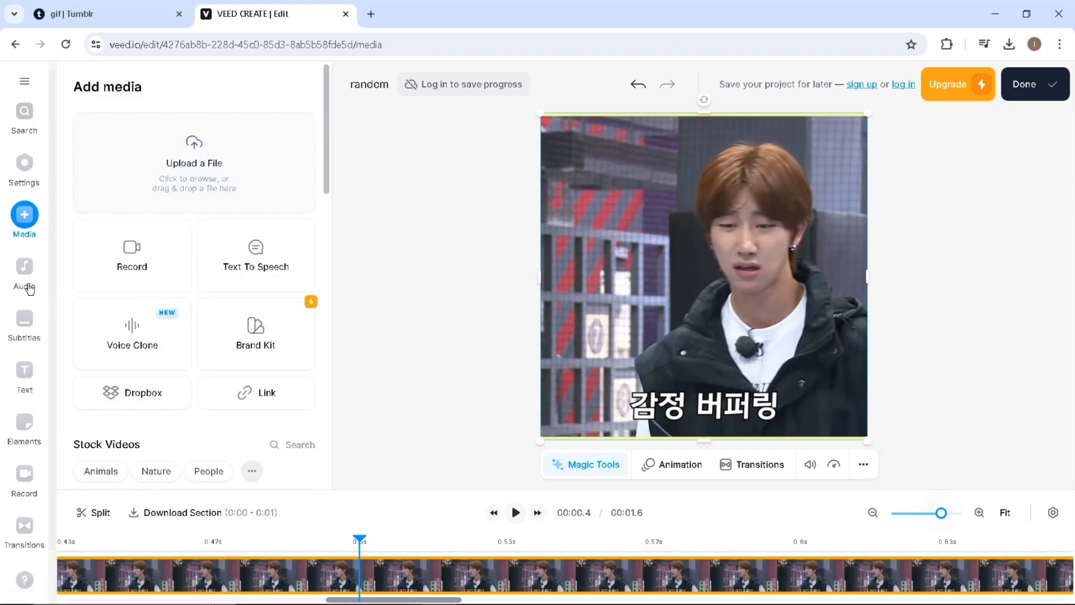
left_click(26, 319)
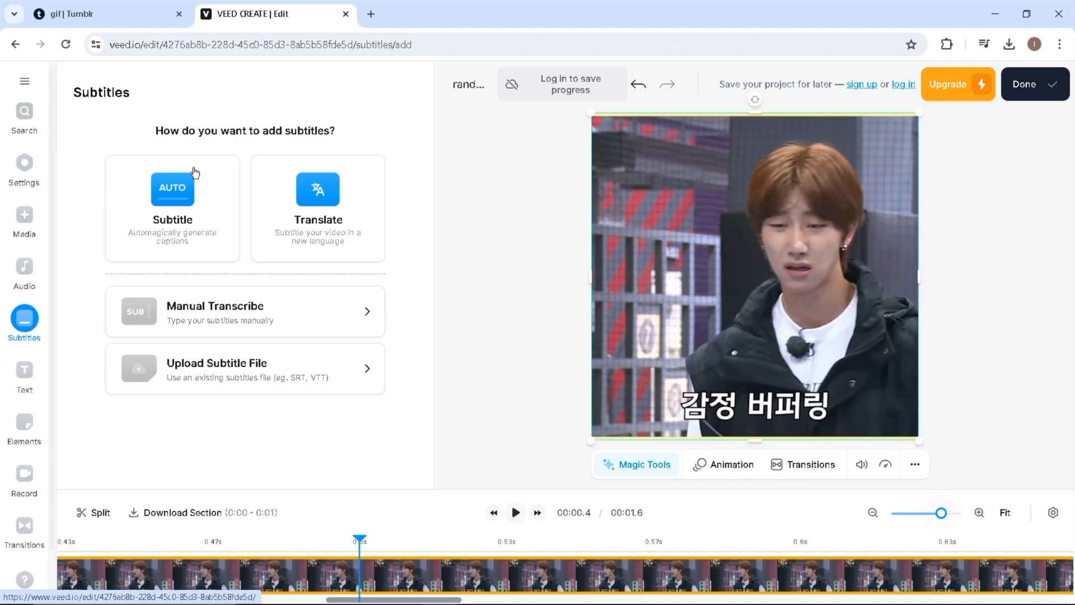
left_click(177, 186)
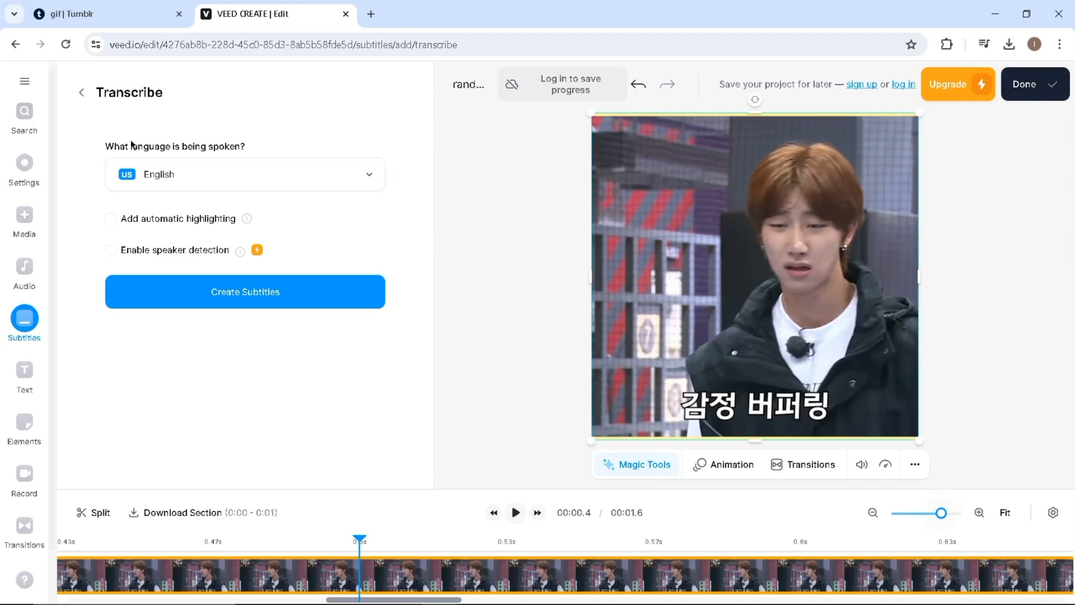
left_click(78, 94)
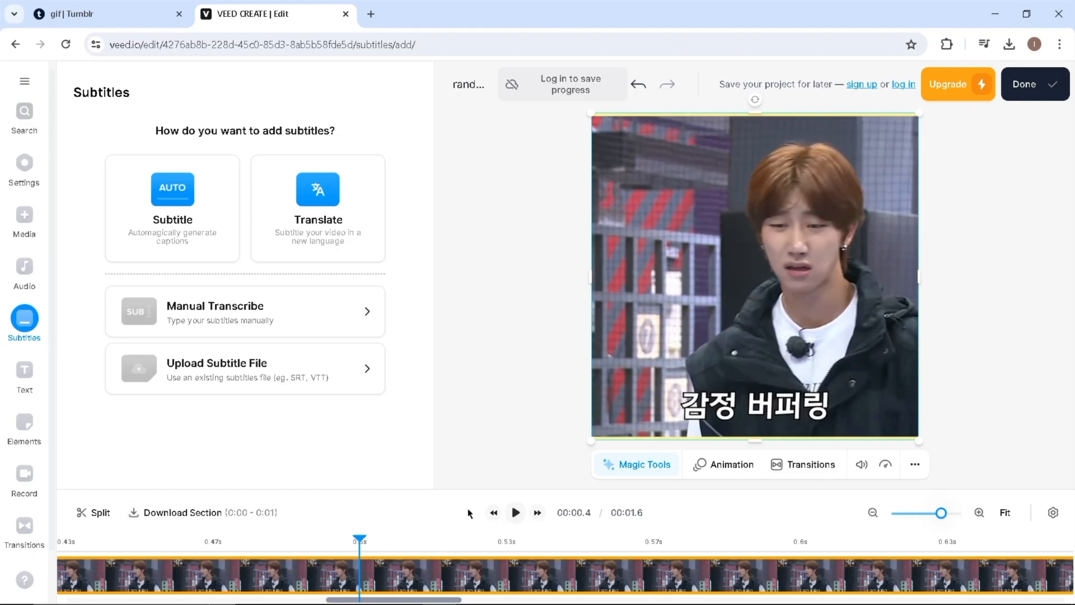
left_click(21, 271)
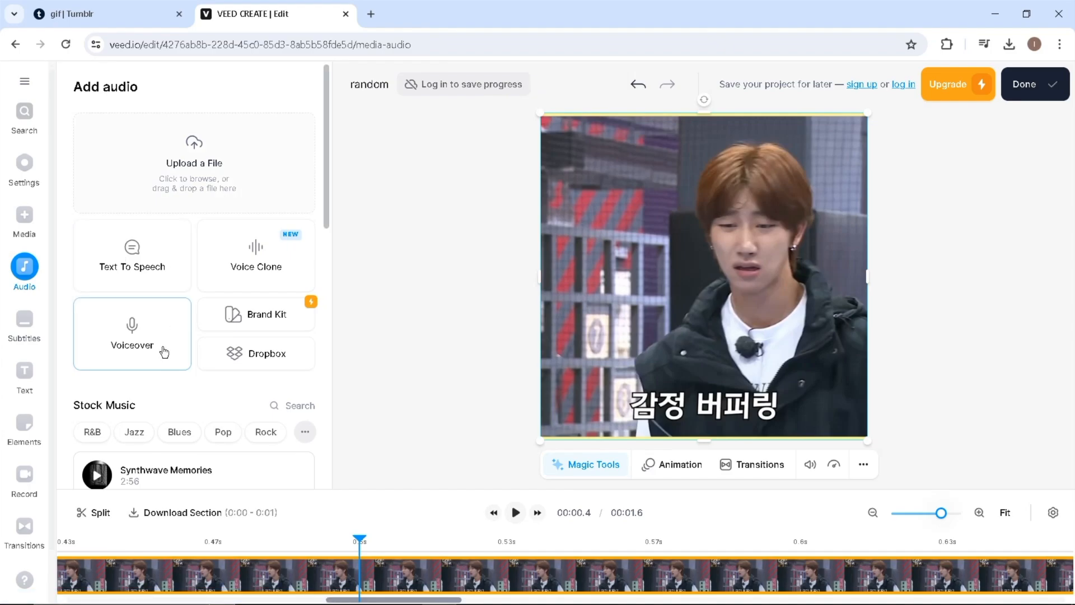
scroll(226, 334, "down", 8)
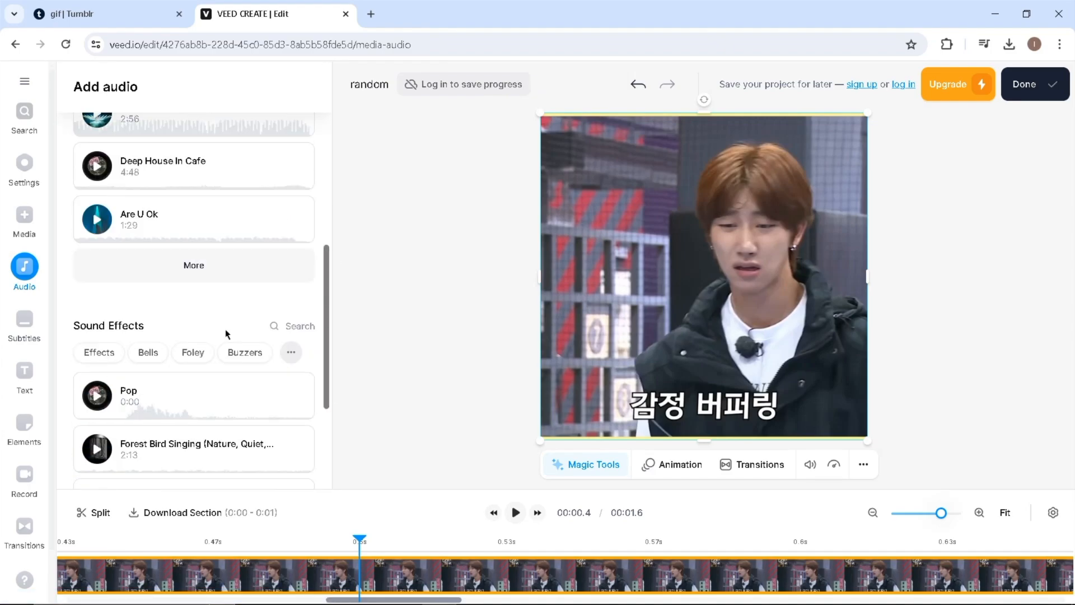
Play the clip to find its end, set its end time to 00:01.7, and lower its volume to 8%.
left_click(24, 219)
scroll(224, 291, "down", 11)
left_click(297, 372)
left_click(296, 379)
left_click(515, 512)
left_click(297, 372)
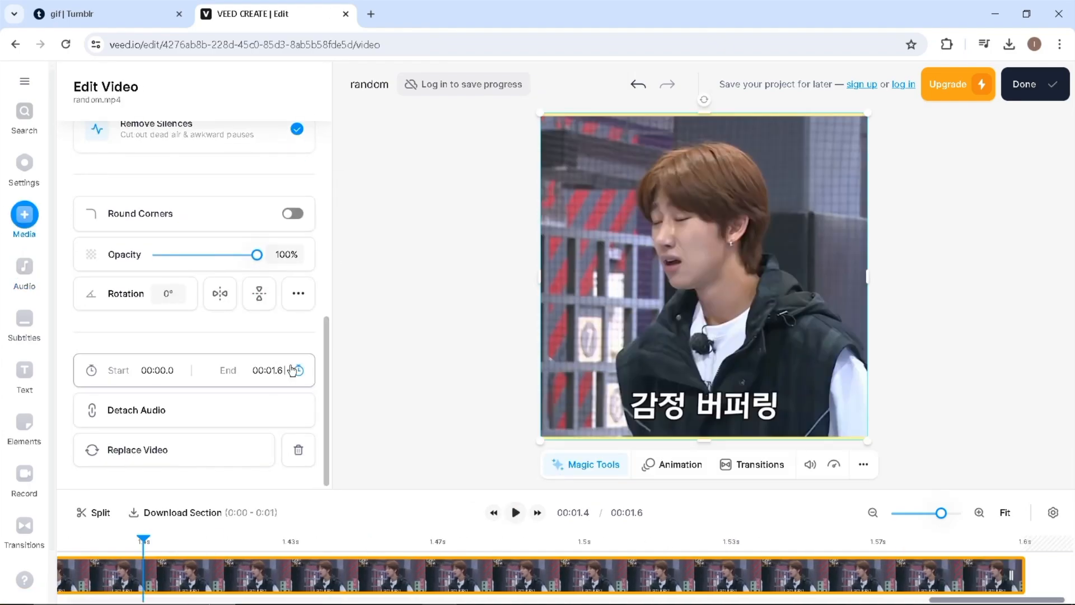
left_click(516, 512)
left_click(298, 371)
View the magic tools and the transitions available for the clip.
left_click(587, 464)
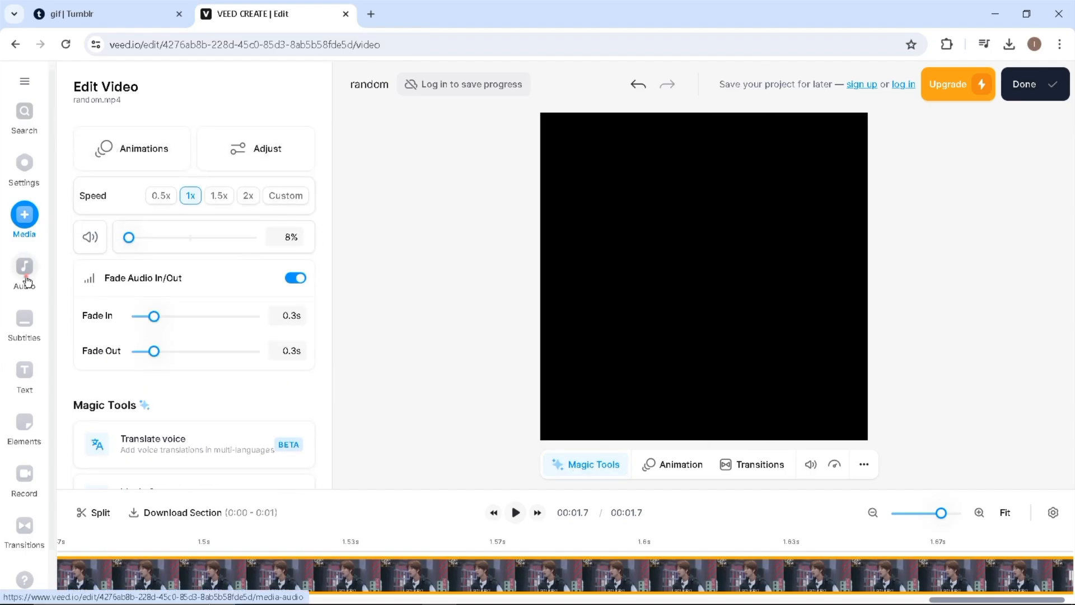
left_click(734, 463)
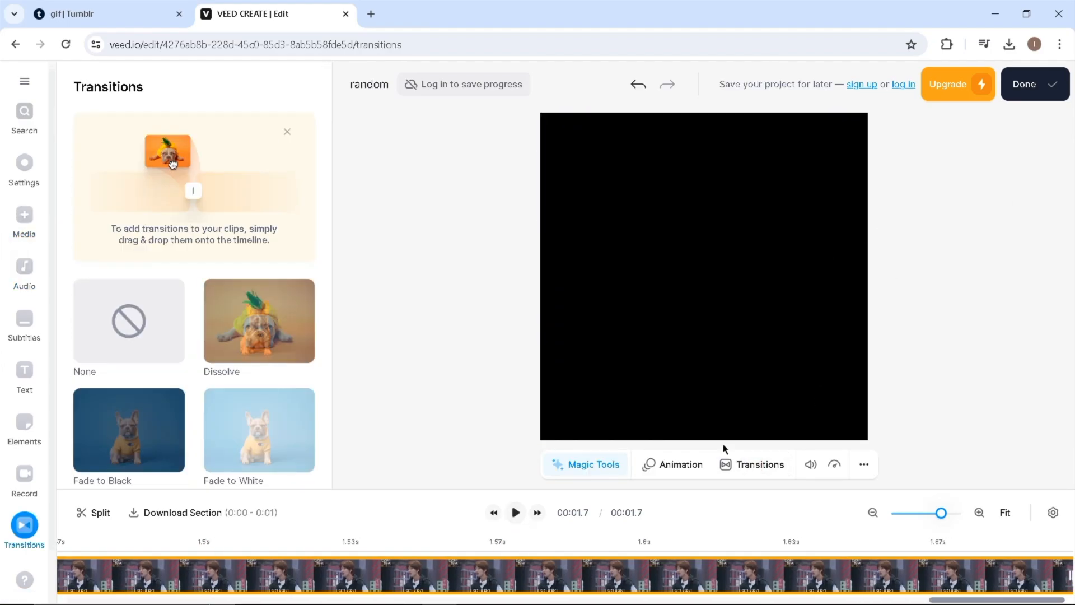
Export the video at Standard quality and 720p resolution.
left_click(1058, 84)
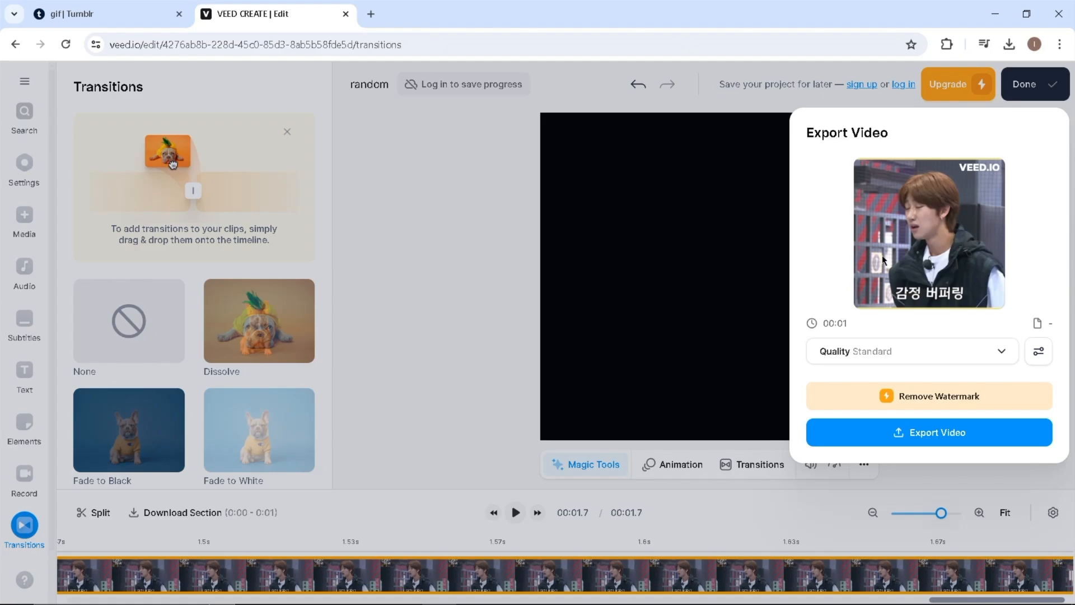
left_click(915, 357)
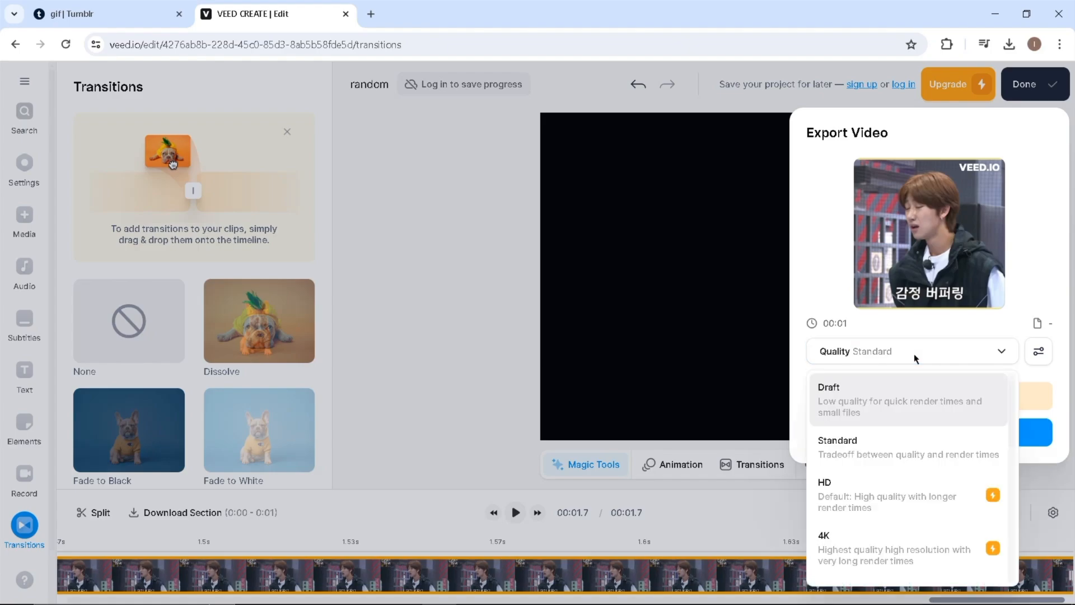
left_click(882, 449)
left_click(1040, 352)
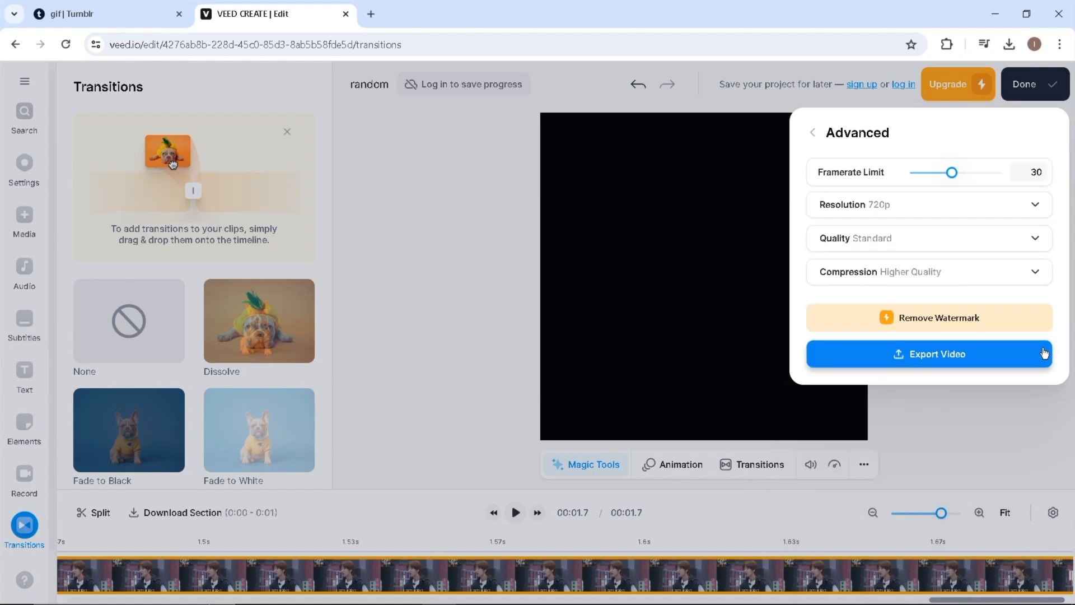
left_click(947, 205)
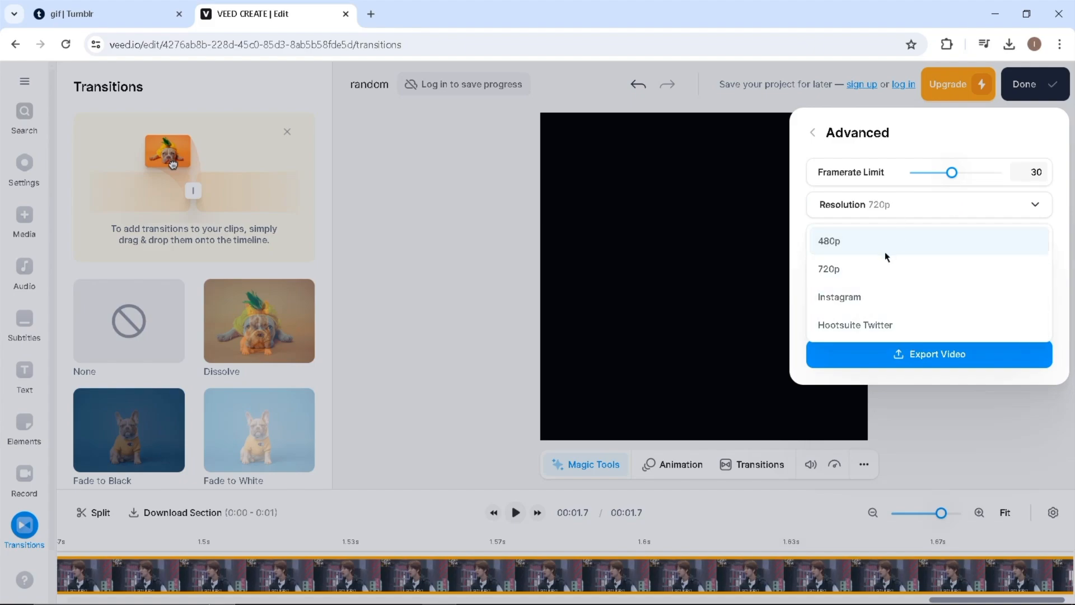
left_click(879, 268)
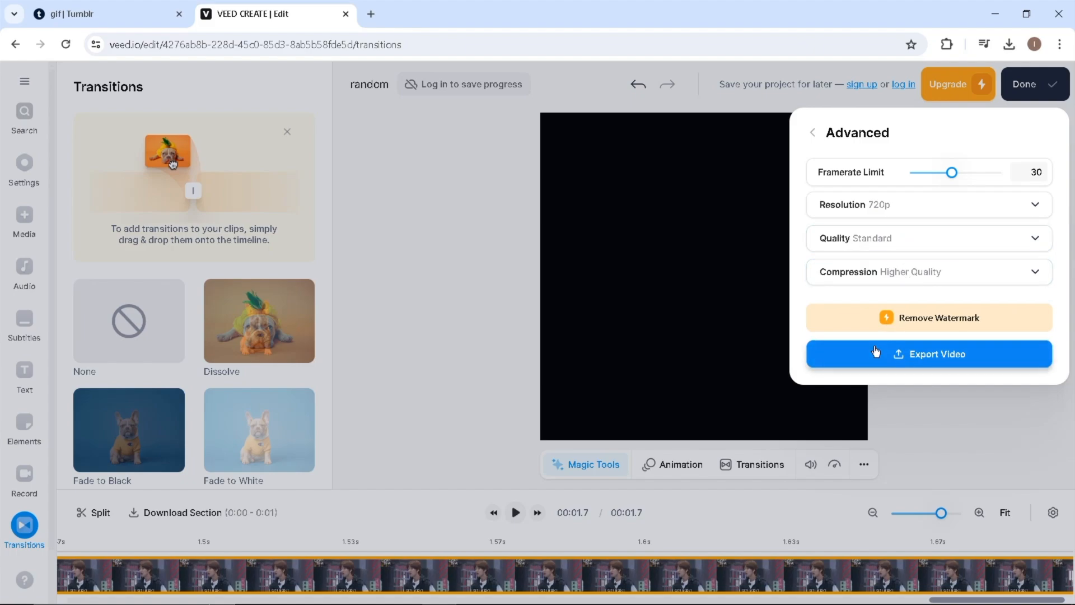
left_click(921, 356)
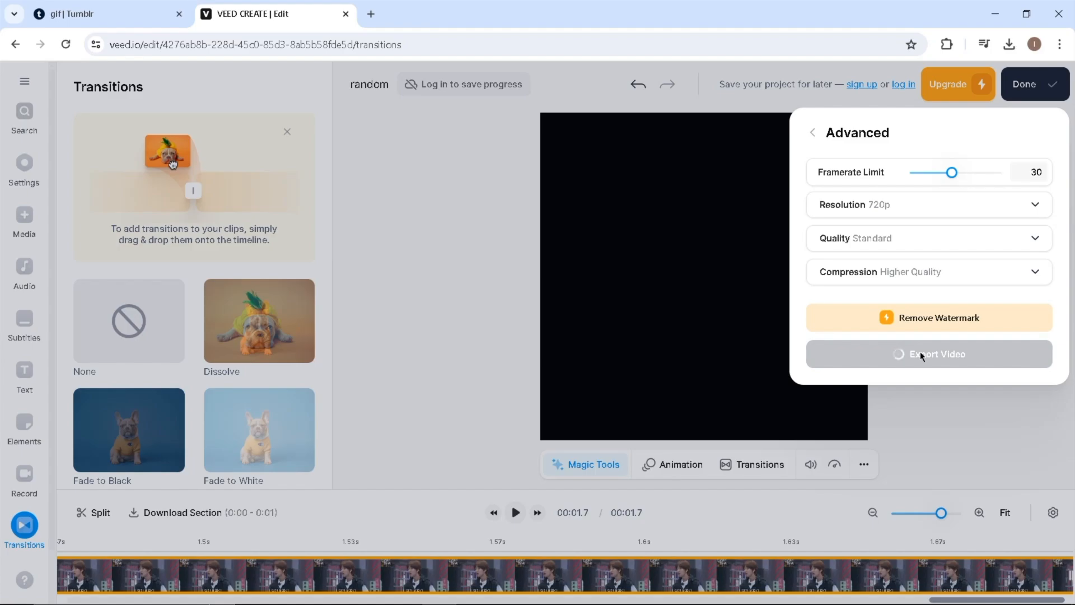